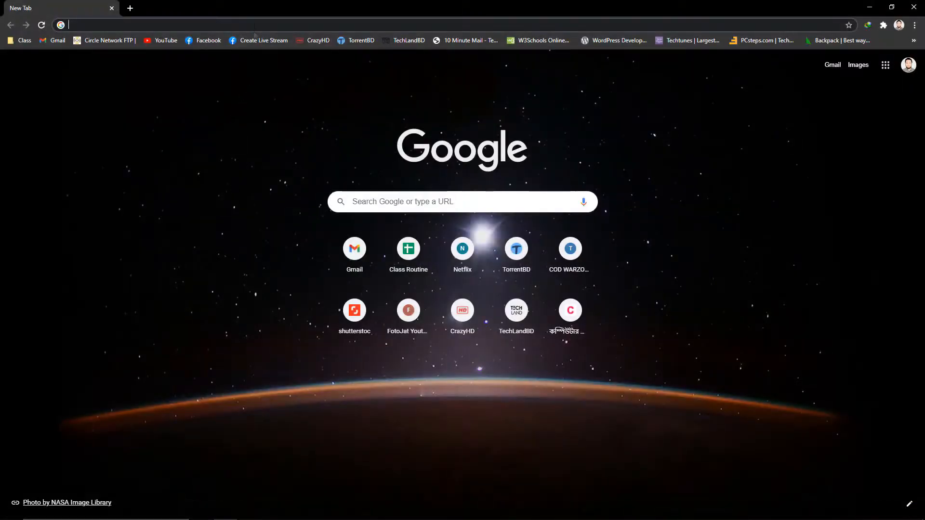
pyautogui.rightClick(254, 26)
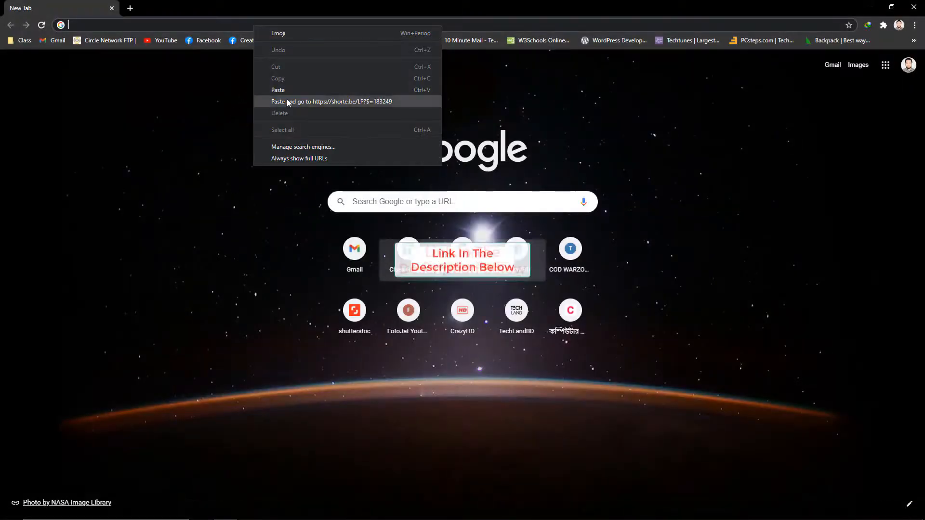
pyautogui.click(304, 102)
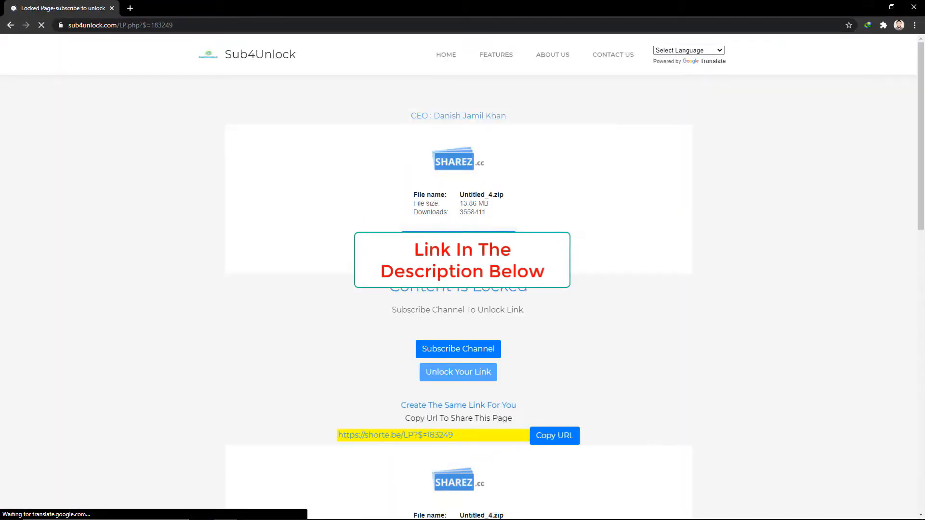
pyautogui.click(457, 347)
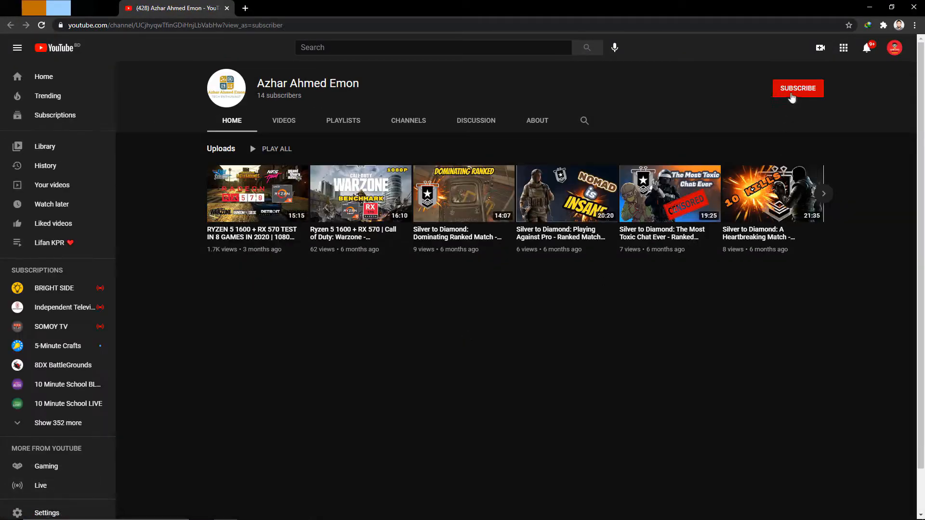
# Subscribe to the YouTube channel with all notifications on and close its tab
pyautogui.click(792, 96)
pyautogui.click(815, 90)
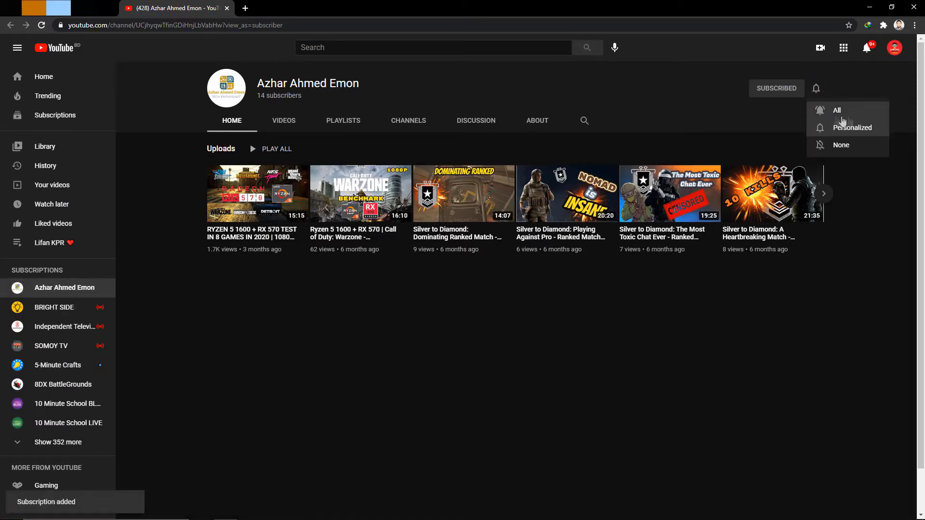
pyautogui.click(846, 116)
pyautogui.click(227, 8)
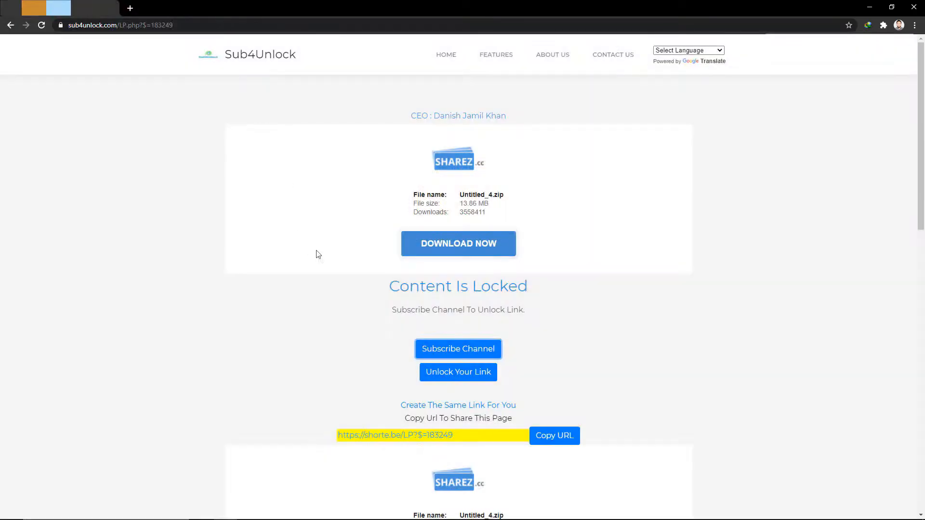
# Unlock the link, download Windows 10 Desktop Customization Tool.rar from MEGA and show the file in its folder
pyautogui.click(459, 375)
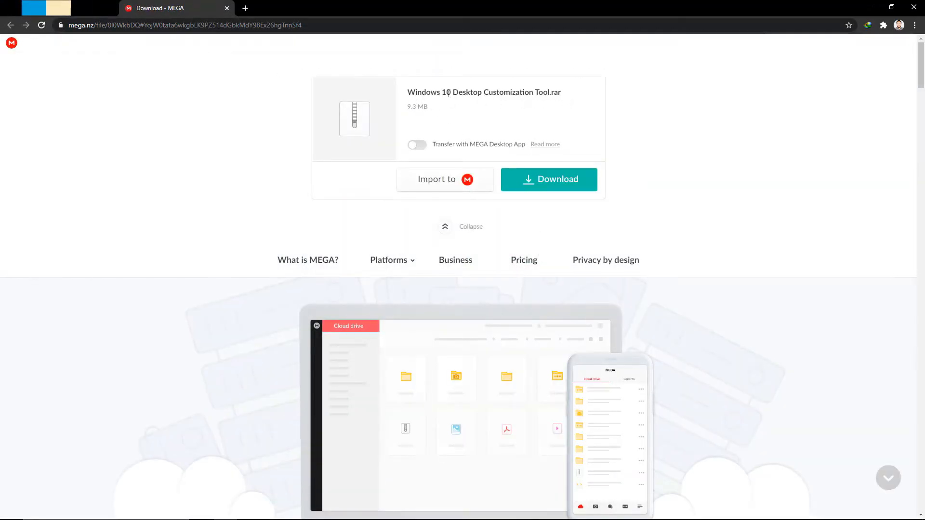
pyautogui.click(556, 186)
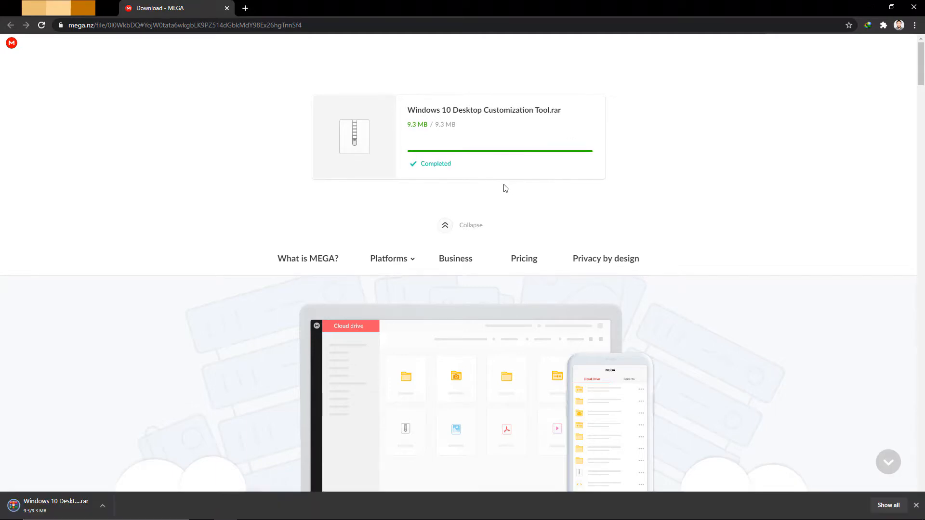
pyautogui.click(109, 510)
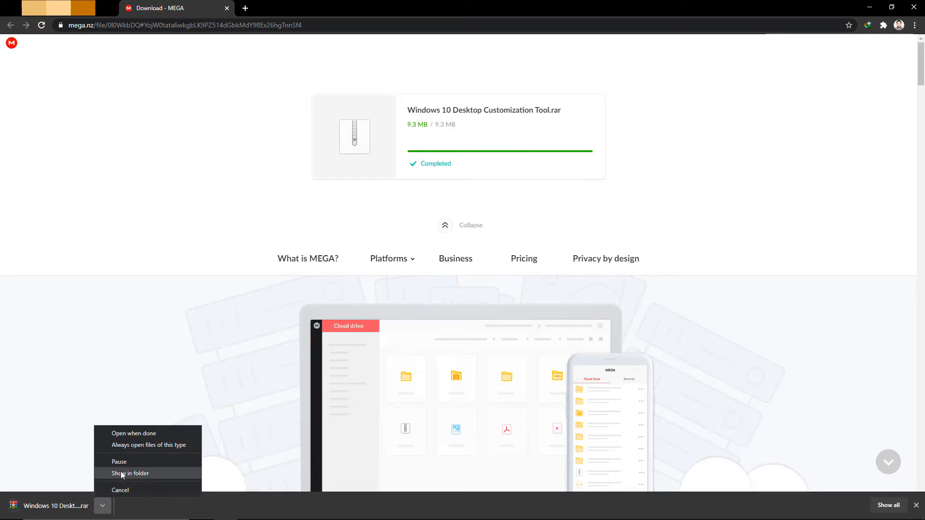
pyautogui.click(122, 476)
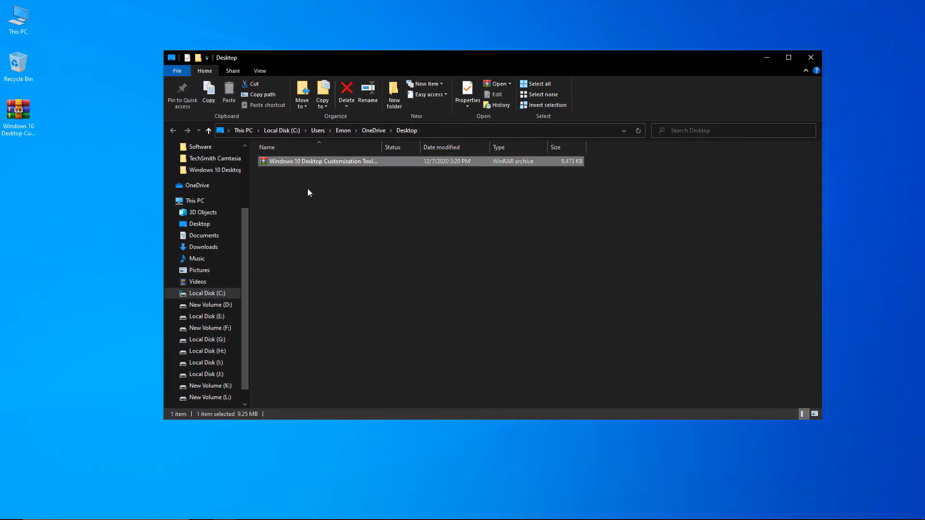
# Extract the Windows 10 Desktop Customization Tool archive into the current folder and open the extracted folder
pyautogui.rightClick(296, 163)
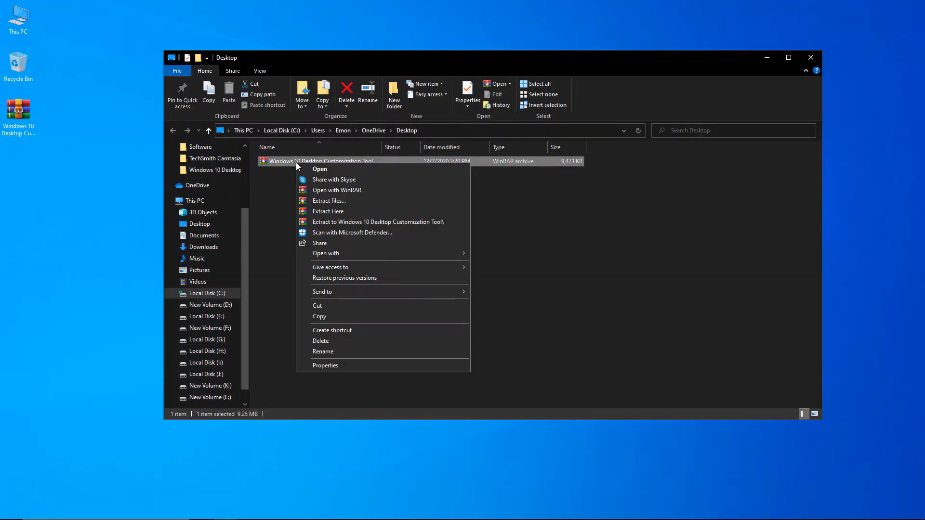
pyautogui.click(338, 212)
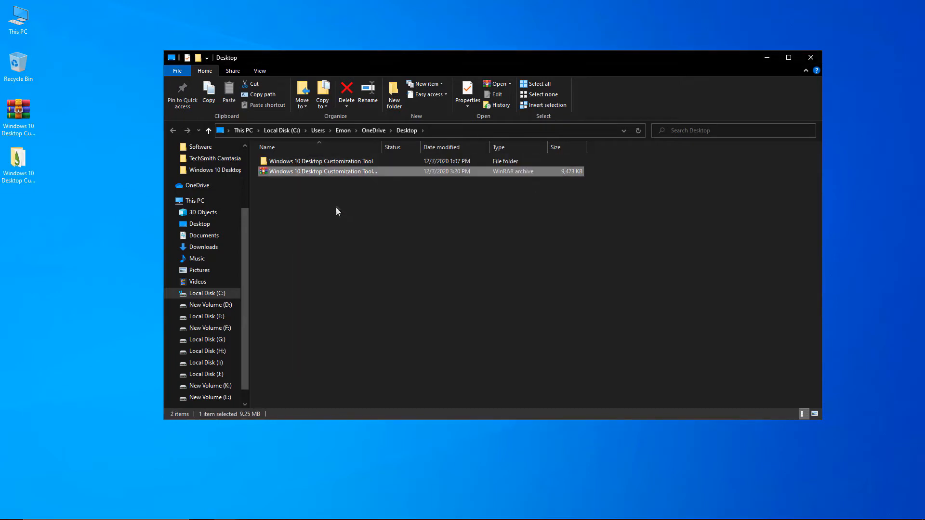
pyautogui.click(329, 164)
pyautogui.doubleClick(328, 163)
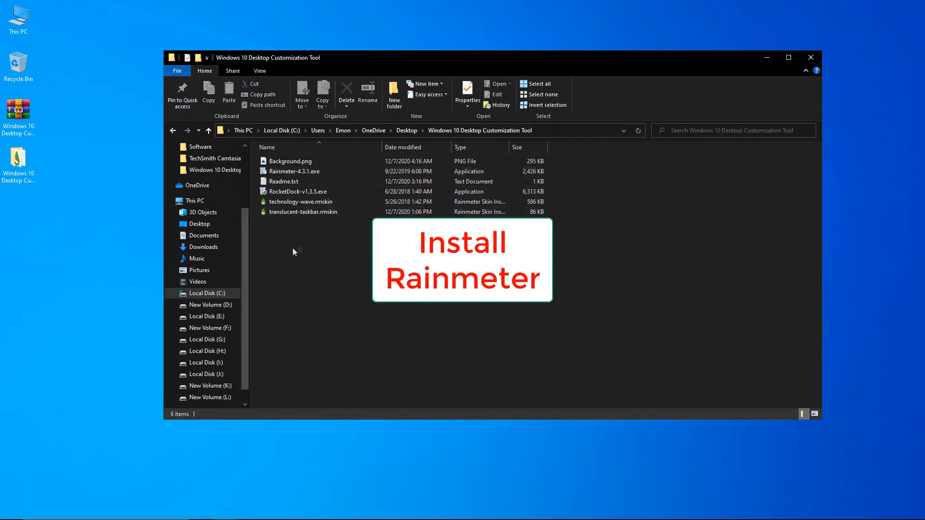
# Install Rainmeter from Rainmeter-4.3.1.exe as a standard installation and finish setup with Run Rainmeter enabled
pyautogui.rightClick(285, 173)
pyautogui.click(308, 181)
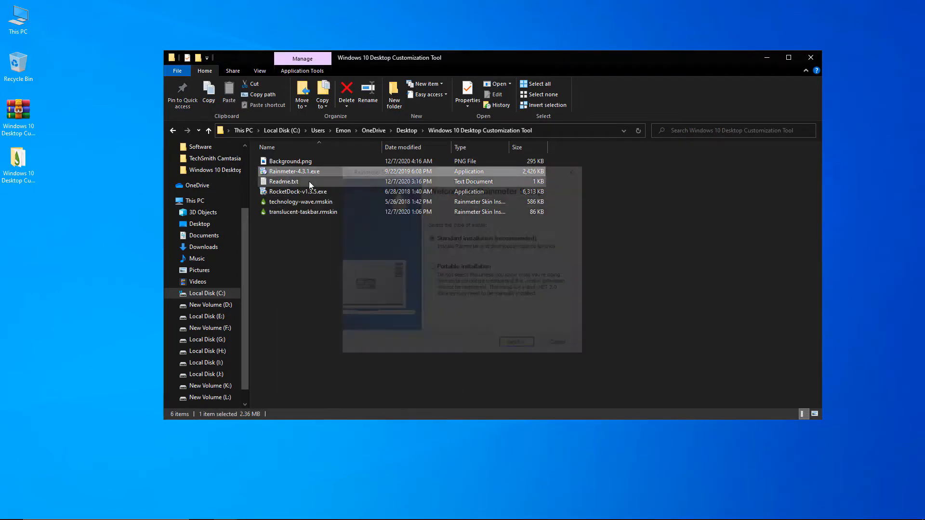
pyautogui.click(514, 342)
pyautogui.click(513, 341)
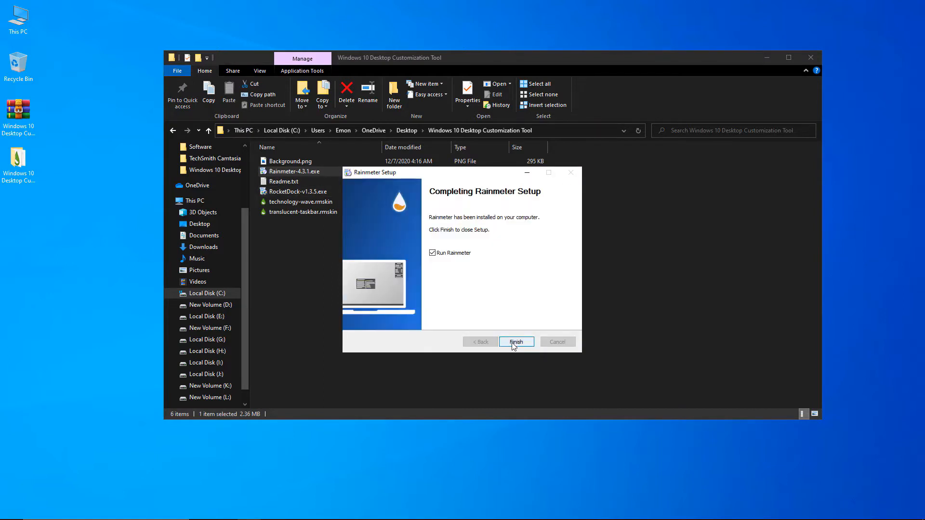
pyautogui.click(513, 342)
# Install the technology-wave.rmskin Rainmeter skin with its included layout applied
pyautogui.rightClick(323, 203)
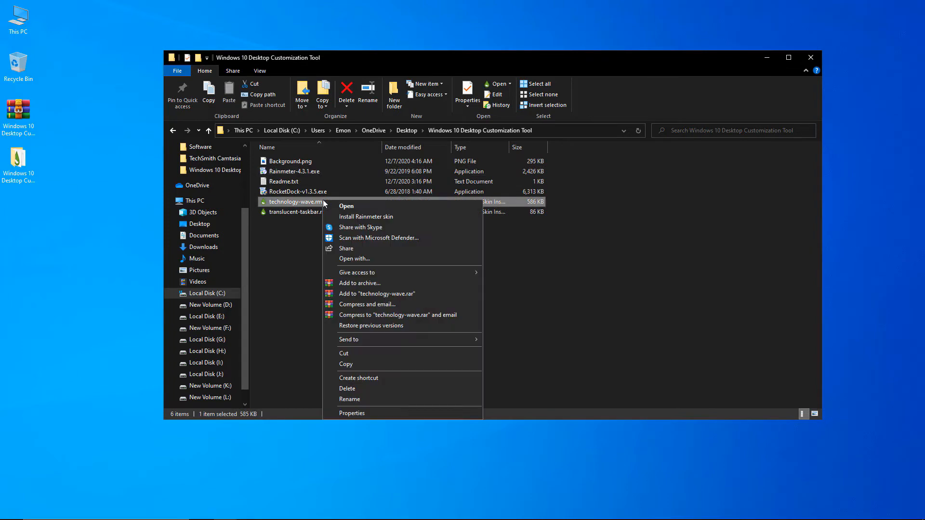
pyautogui.click(368, 217)
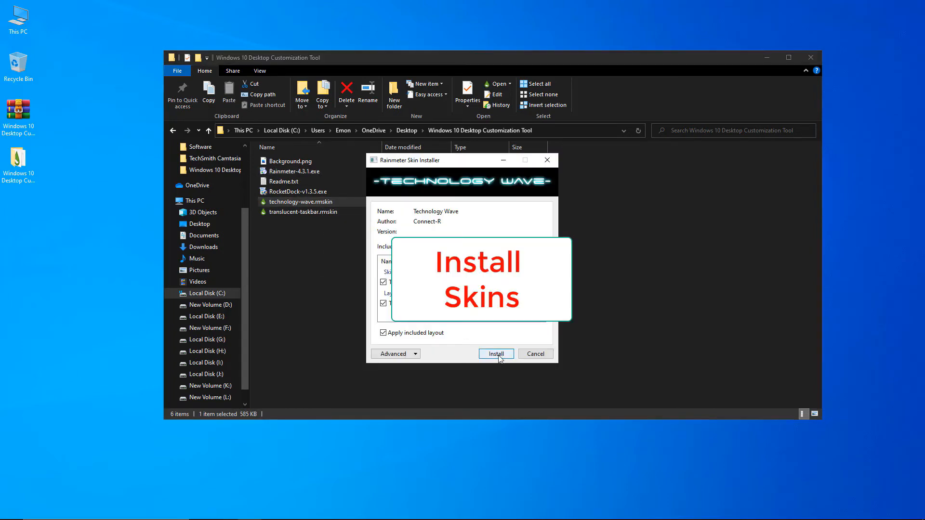
pyautogui.click(496, 354)
# Install the translucent-taskbar.rmskin Rainmeter skin with its TranslucentTaskbar plugin
pyautogui.rightClick(309, 212)
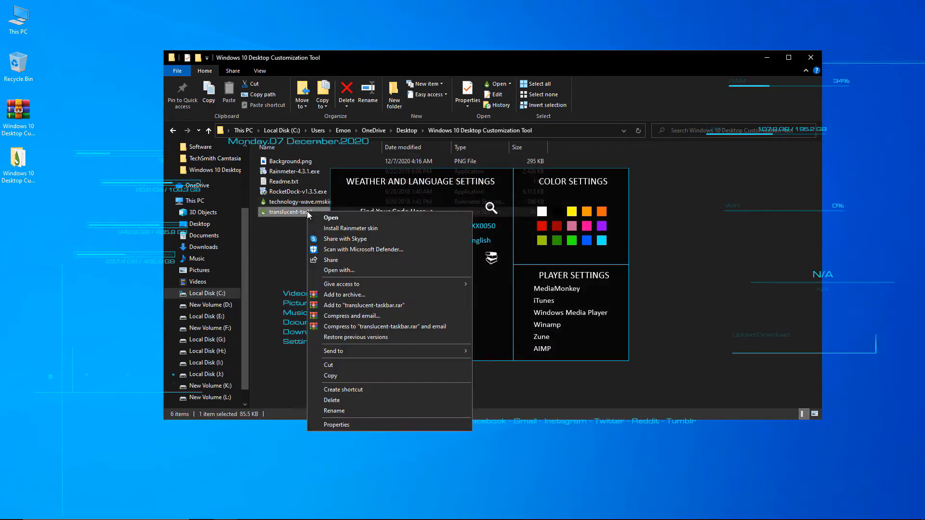
pyautogui.click(354, 230)
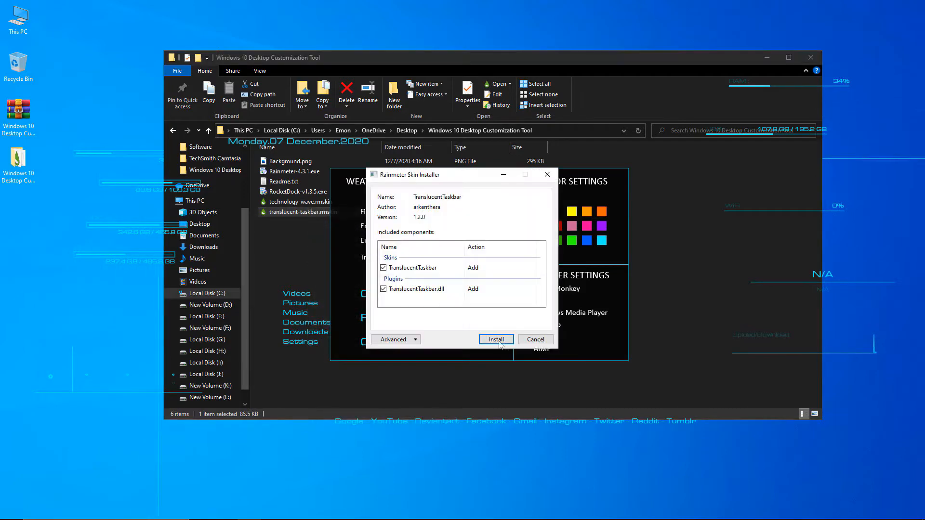
pyautogui.click(501, 344)
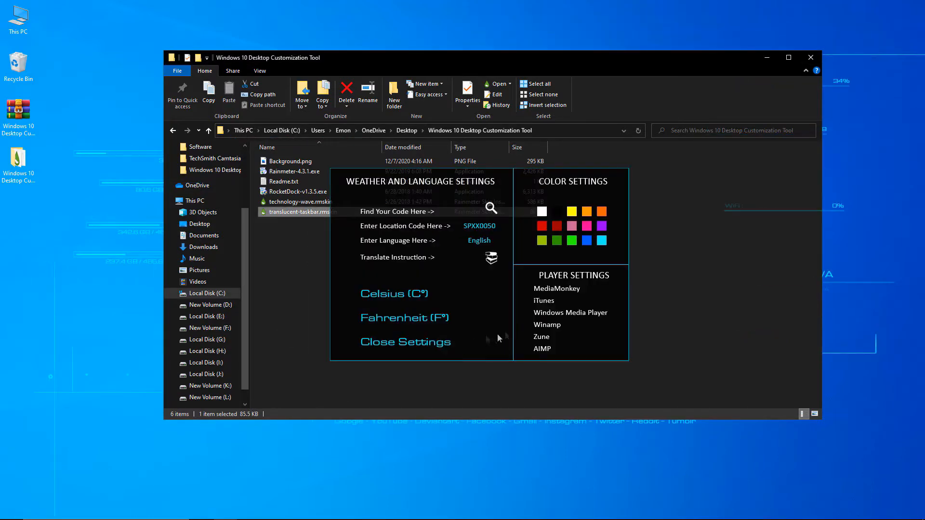
# Minimize the folder window and unload the Technology Wave Settings and Horizontal Launcher skins from the desktop
pyautogui.click(762, 62)
pyautogui.rightClick(488, 278)
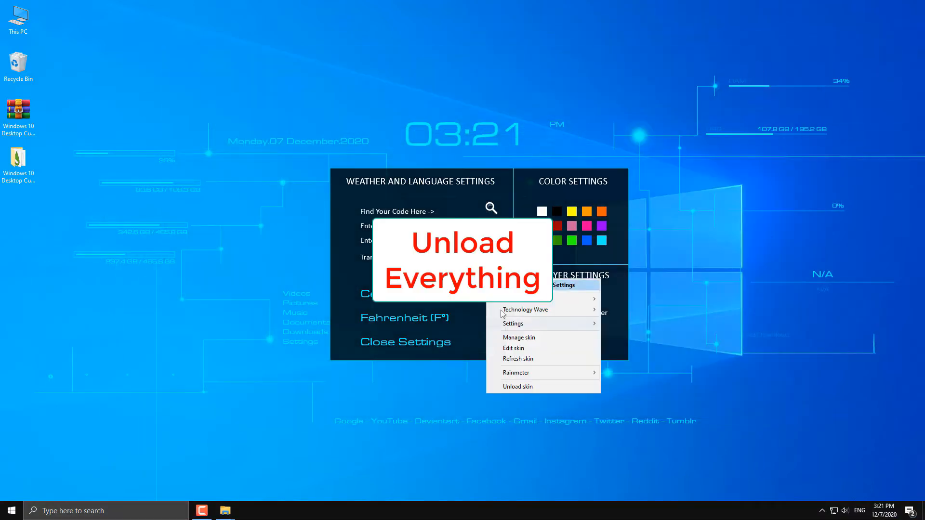
pyautogui.click(501, 386)
pyautogui.rightClick(492, 422)
pyautogui.click(505, 420)
# Unload the Vertical Launcher skin and the circuit-line background skin
pyautogui.rightClick(302, 321)
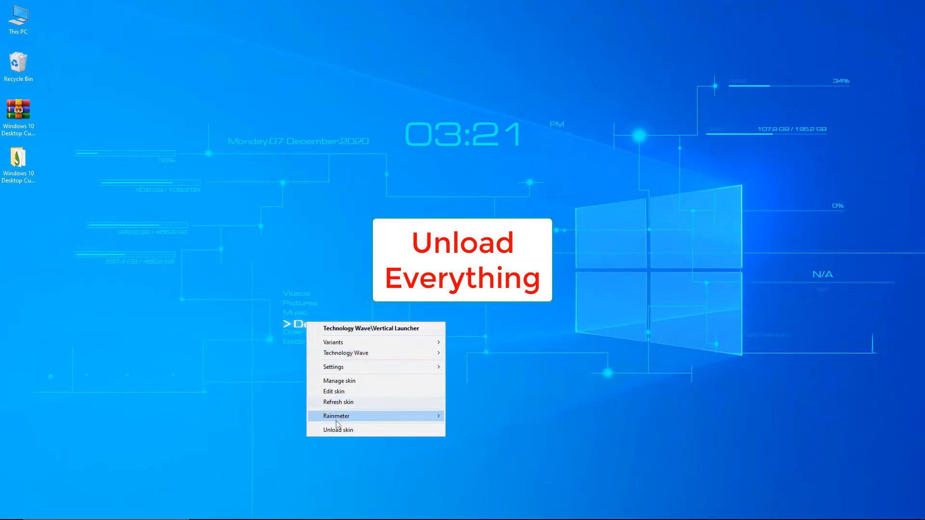
pyautogui.click(371, 430)
pyautogui.rightClick(373, 325)
pyautogui.click(380, 432)
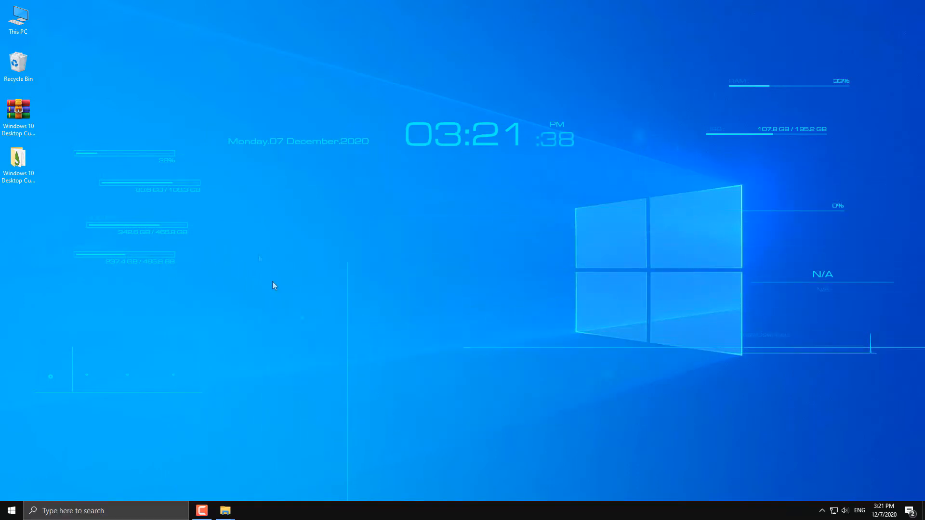
# Unload the Technology Wave date and clock skins from the desktop
pyautogui.rightClick(290, 138)
pyautogui.click(308, 248)
pyautogui.rightClick(437, 139)
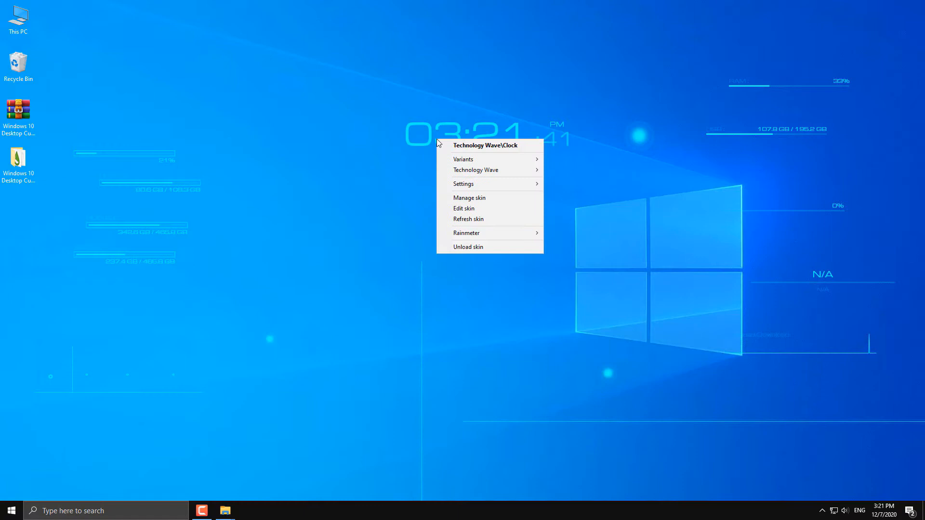
pyautogui.click(455, 247)
pyautogui.rightClick(467, 313)
# Unload the Hdd (C), Hdd (D) and Hdd (F) skins and the percentage bar above them
pyautogui.rightClick(127, 184)
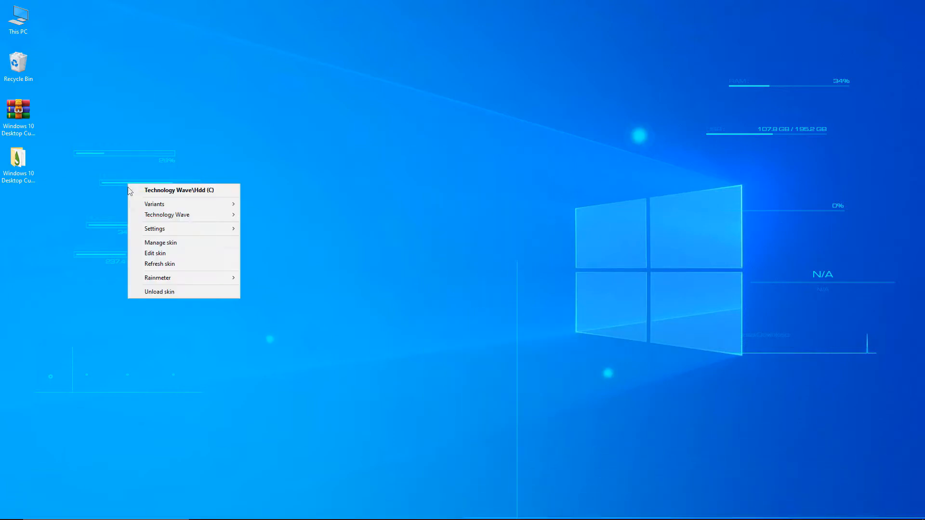
pyautogui.click(137, 291)
pyautogui.rightClick(136, 230)
pyautogui.click(143, 338)
pyautogui.rightClick(143, 250)
pyautogui.rightClick(124, 249)
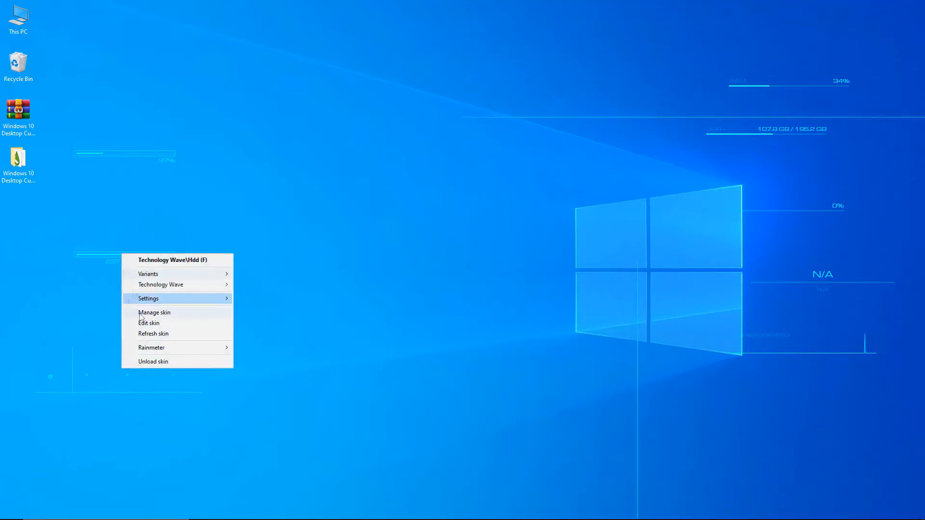
pyautogui.click(146, 361)
pyautogui.rightClick(121, 155)
pyautogui.click(145, 262)
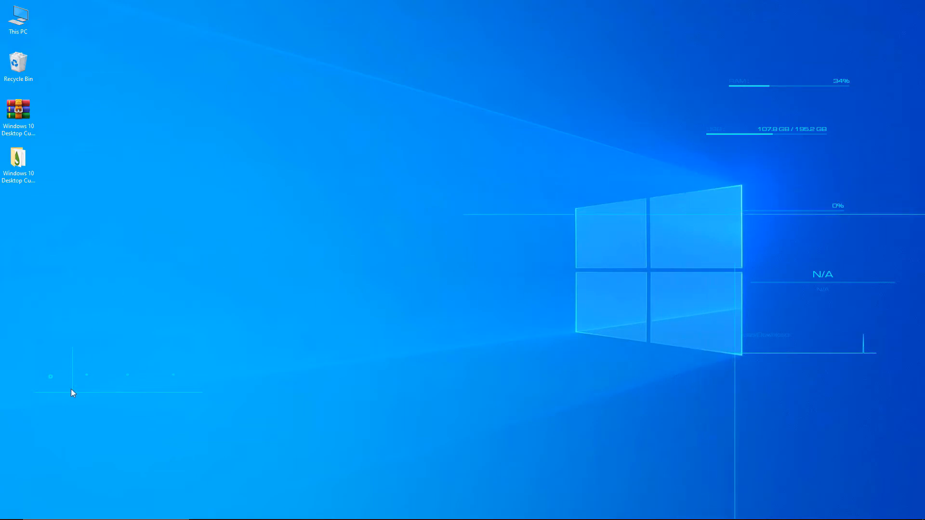
# Unload the three blinking dot skins from the desktop
pyautogui.rightClick(269, 337)
pyautogui.click(301, 445)
pyautogui.rightClick(604, 371)
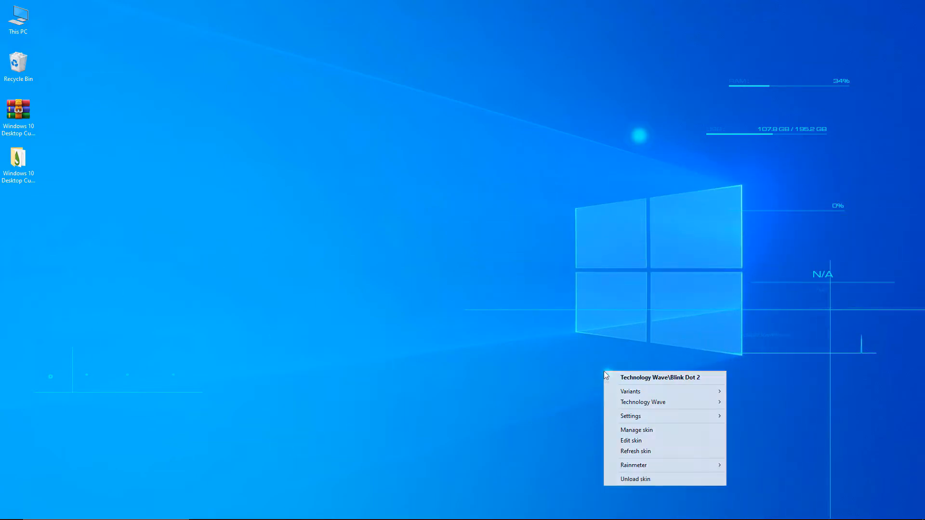
pyautogui.click(634, 478)
pyautogui.rightClick(638, 140)
pyautogui.click(671, 248)
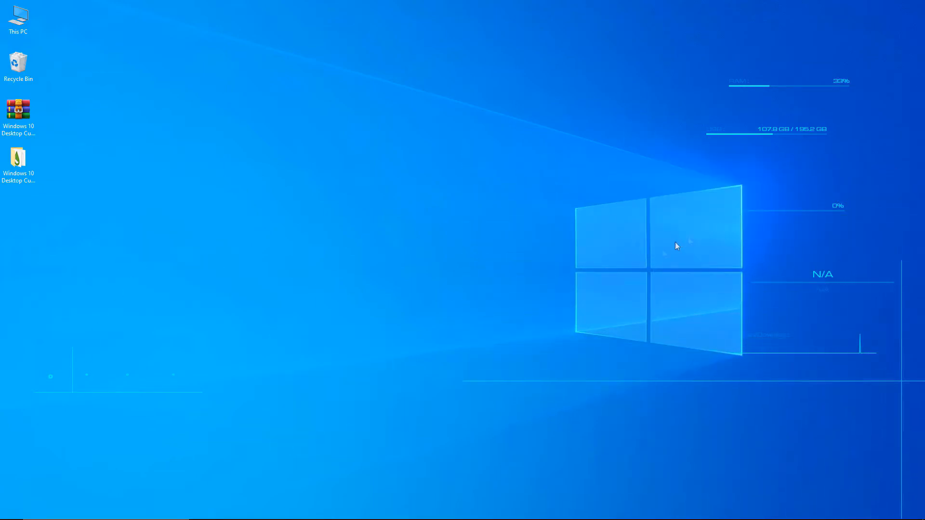
# Unload the "107.9 GB / 195.2 GB" storage bar skin and the "N/A" skin
pyautogui.rightClick(743, 134)
pyautogui.click(758, 243)
pyautogui.rightClick(793, 287)
pyautogui.click(791, 321)
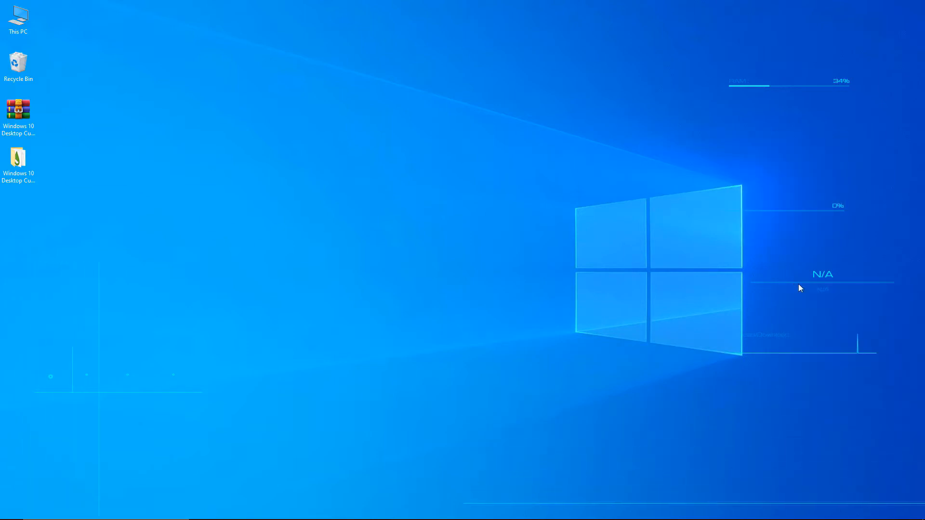
pyautogui.rightClick(812, 278)
pyautogui.click(836, 386)
# Unload the Up-Do skin, the RAM usage bar and the "0%" bar skin
pyautogui.rightClick(854, 350)
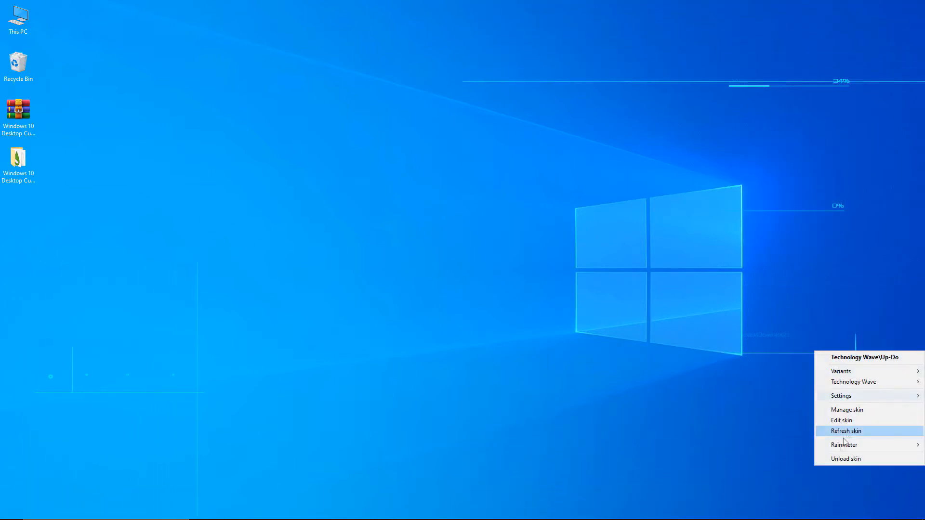
pyautogui.click(843, 456)
pyautogui.rightClick(779, 129)
pyautogui.rightClick(762, 85)
pyautogui.click(789, 195)
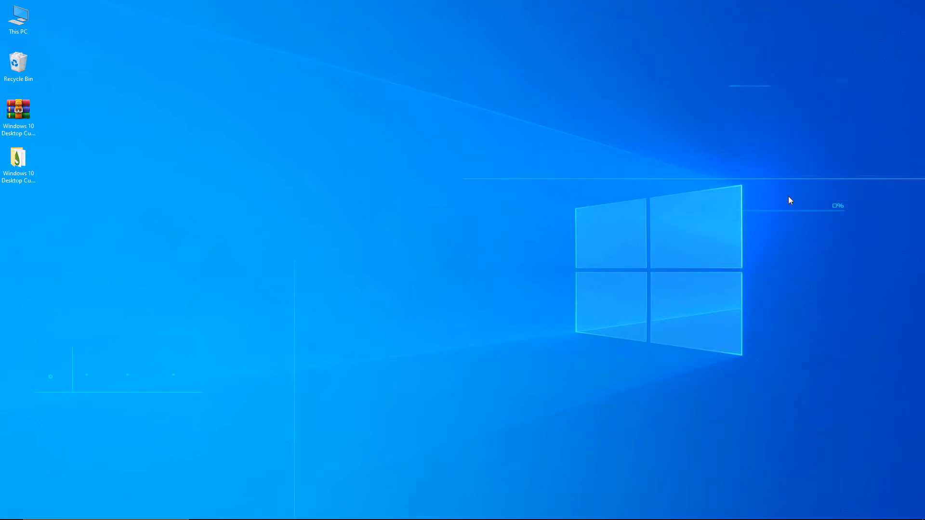
pyautogui.rightClick(793, 209)
pyautogui.rightClick(839, 206)
pyautogui.click(837, 311)
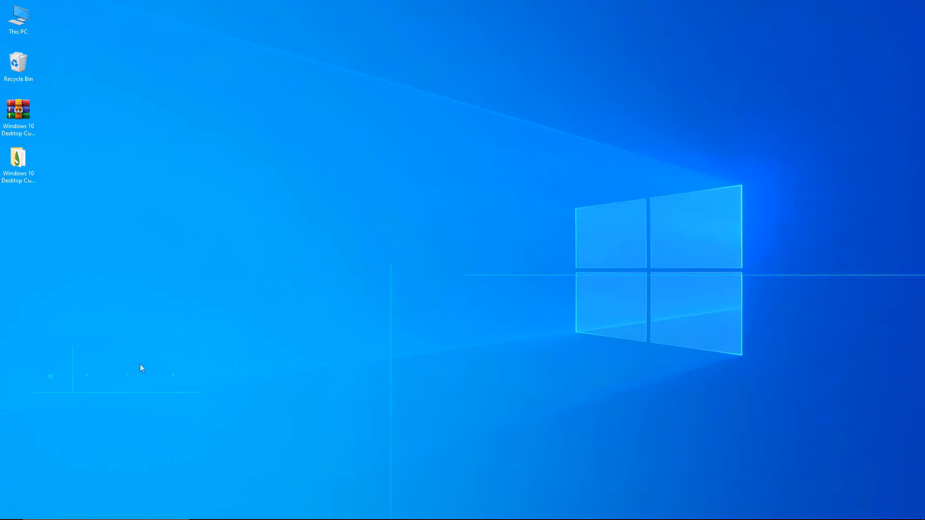
# Open the Manage Rainmeter window and check the Horizontal Launcher skin among the Technology Wave skins
pyautogui.click(822, 511)
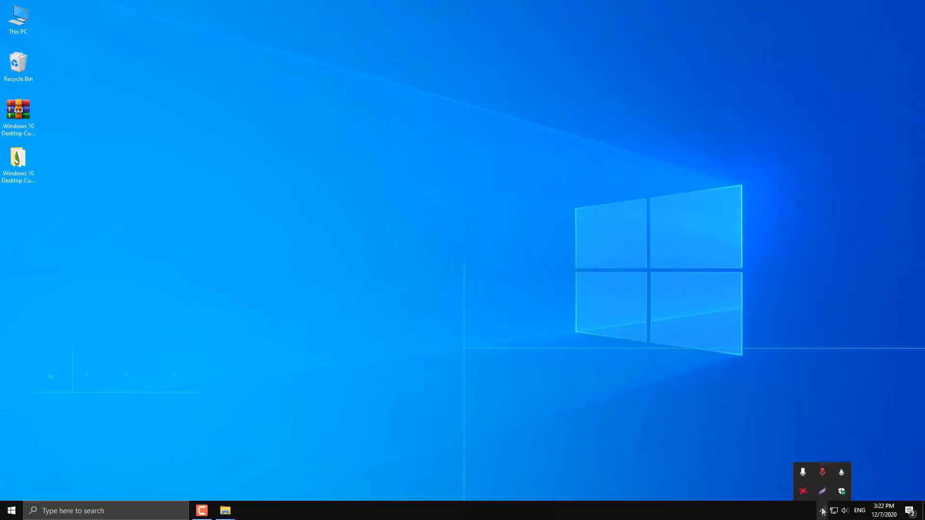
pyautogui.click(842, 474)
pyautogui.click(295, 193)
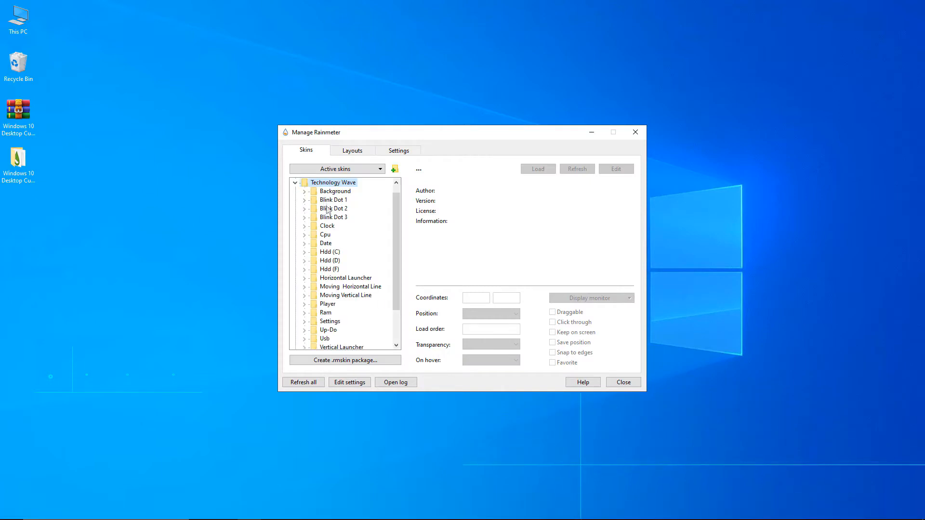
pyautogui.click(304, 278)
pyautogui.rightClick(337, 288)
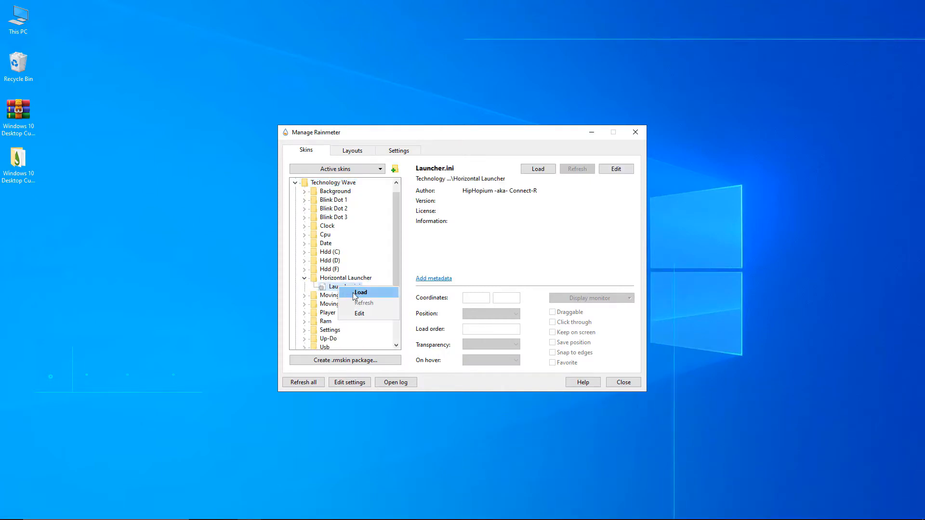
pyautogui.click(323, 289)
# Unload the Moving Horizontal Line and Moving Vertical Line skins and the static crossed-lines skin remaining on the desktop
pyautogui.click(304, 295)
pyautogui.click(348, 304)
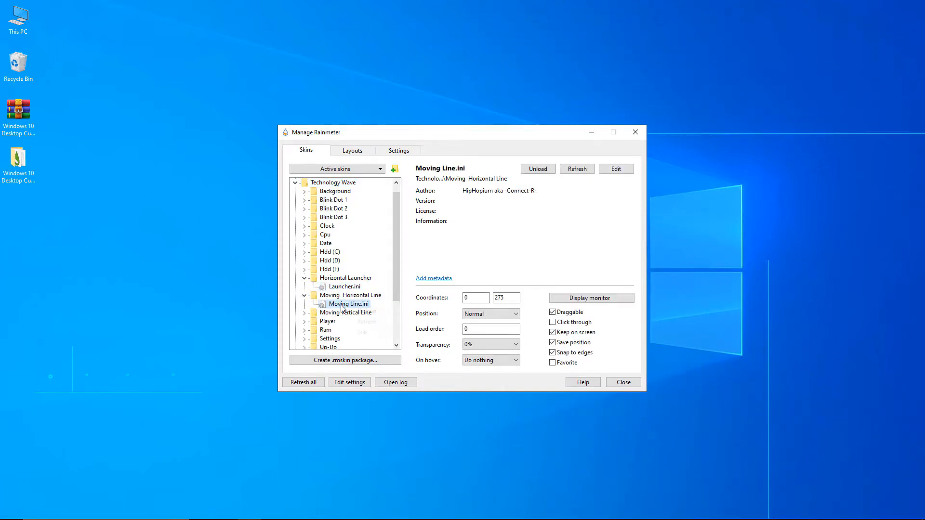
pyautogui.click(304, 313)
pyautogui.rightClick(336, 322)
pyautogui.click(336, 324)
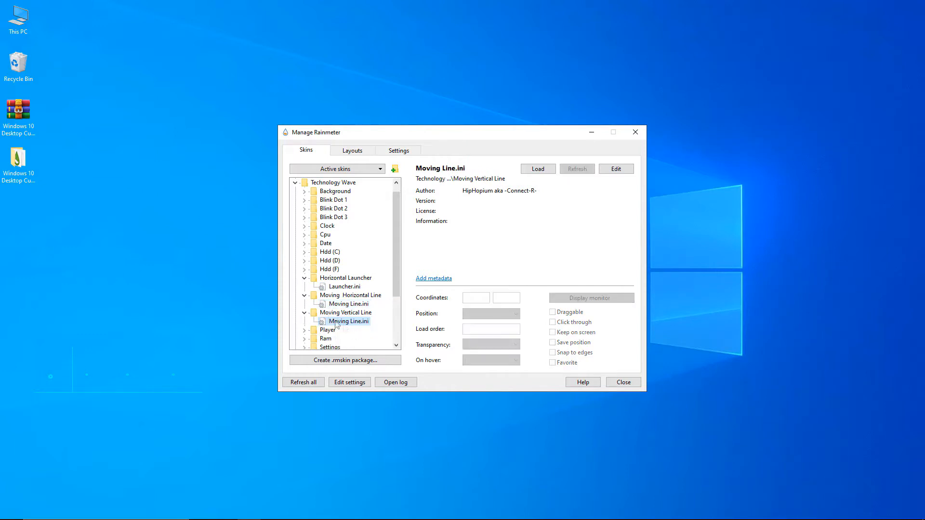
pyautogui.click(304, 278)
pyautogui.click(304, 304)
pyautogui.click(304, 287)
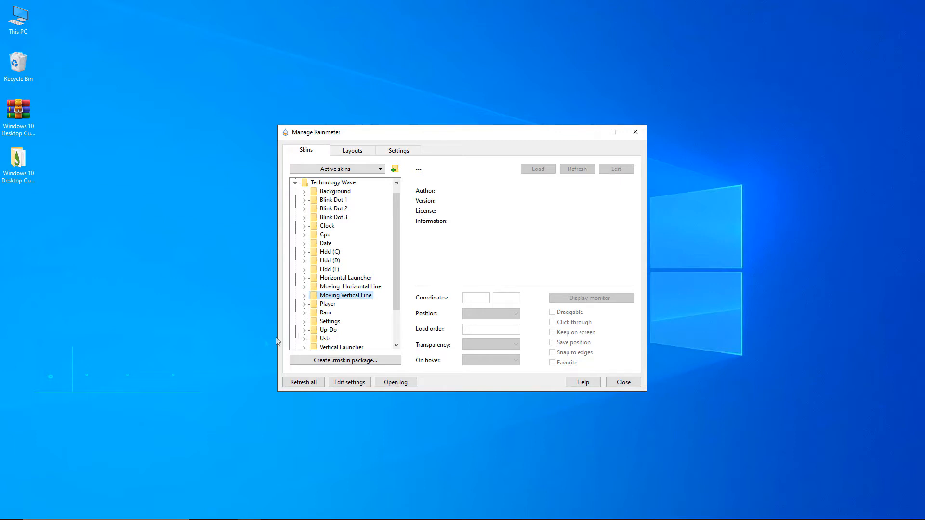
pyautogui.rightClick(74, 378)
pyautogui.click(106, 485)
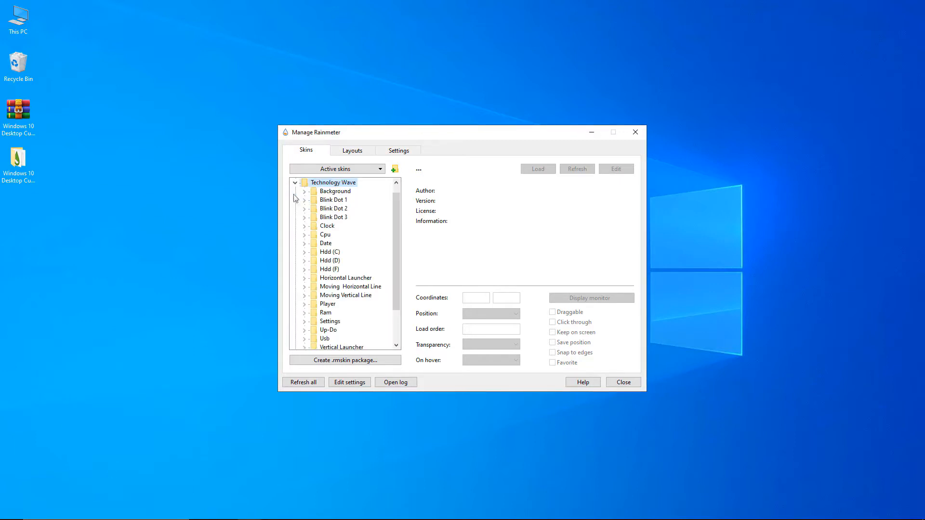
# Load the 12 h Clock and Date skins from Technology Wave
pyautogui.click(304, 227)
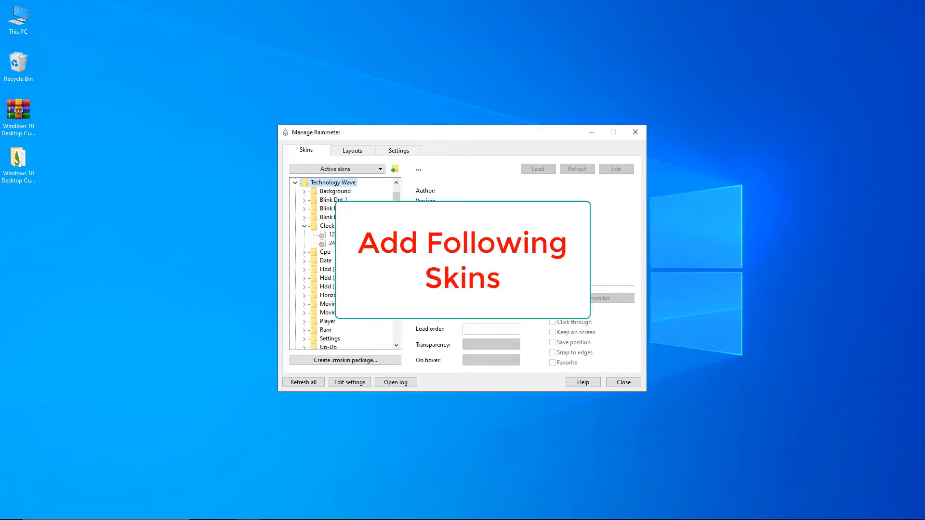
pyautogui.rightClick(347, 236)
pyautogui.click(369, 241)
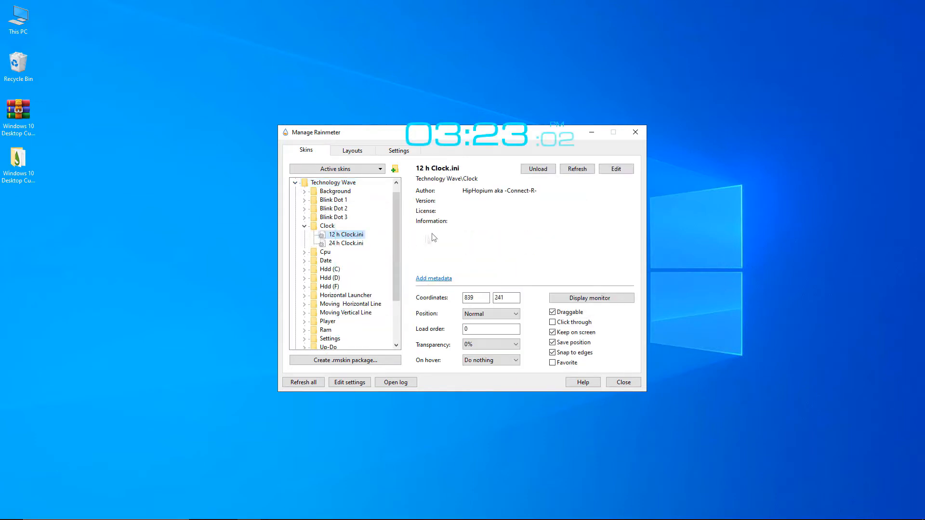
pyautogui.click(304, 261)
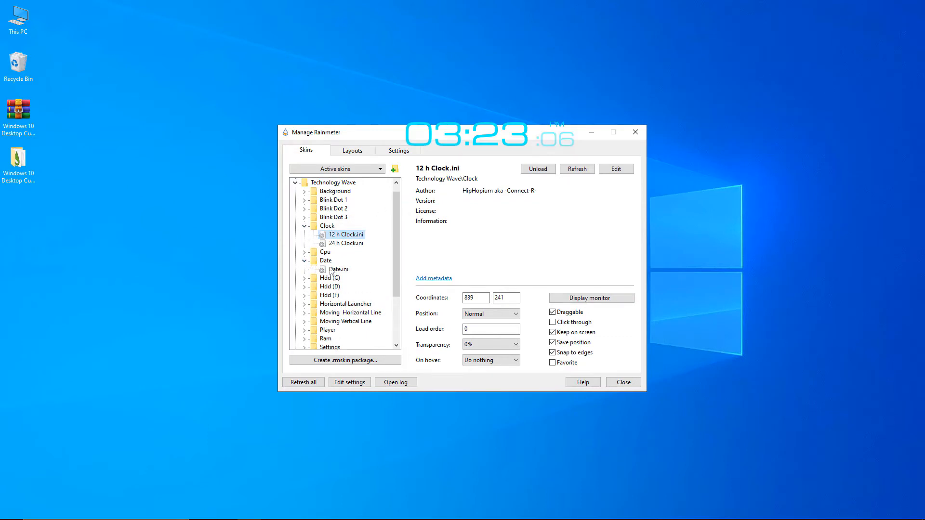
pyautogui.click(339, 269)
pyautogui.rightClick(340, 269)
pyautogui.click(359, 274)
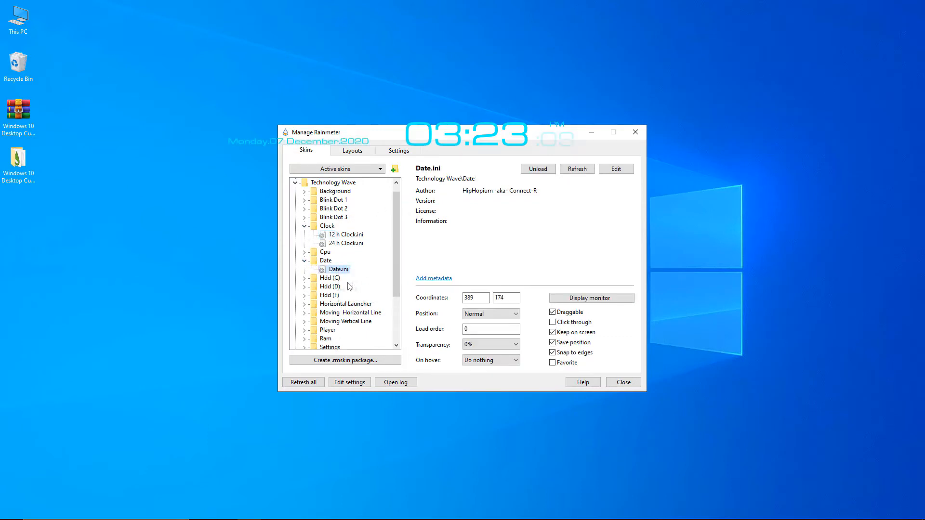
# Load the Technology Wave Settings skin, set the skin color to white, and unload the Settings skin
pyautogui.scroll(-3, 318, 291)
pyautogui.click(304, 278)
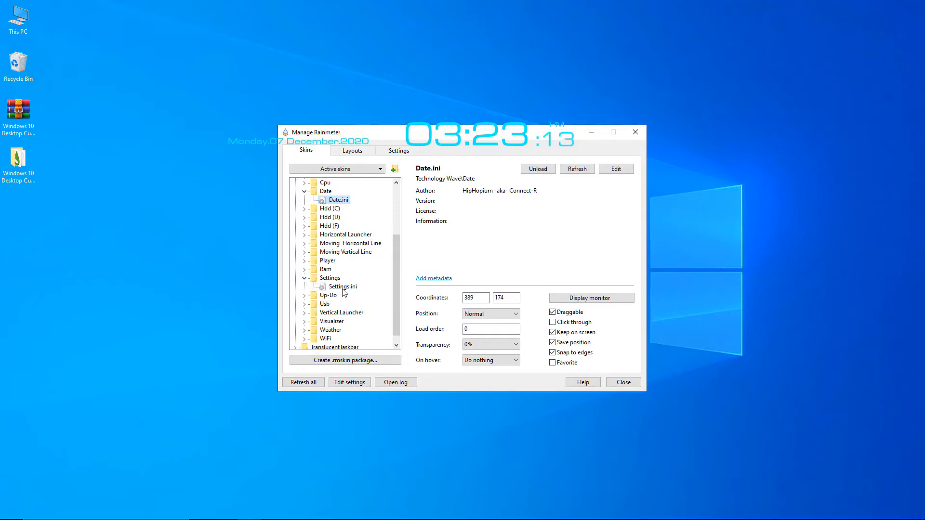
pyautogui.click(343, 287)
pyautogui.rightClick(342, 287)
pyautogui.click(362, 293)
pyautogui.click(541, 212)
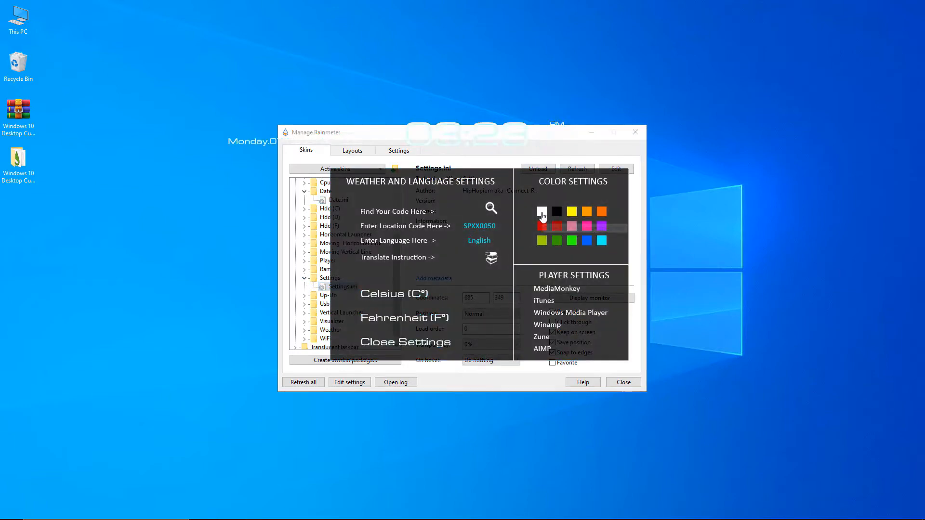
pyautogui.rightClick(488, 287)
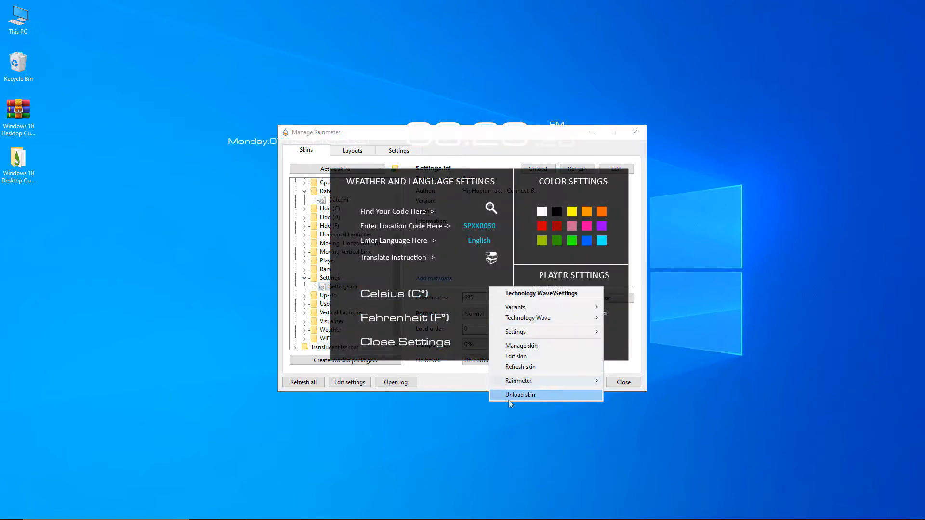
pyautogui.click(510, 397)
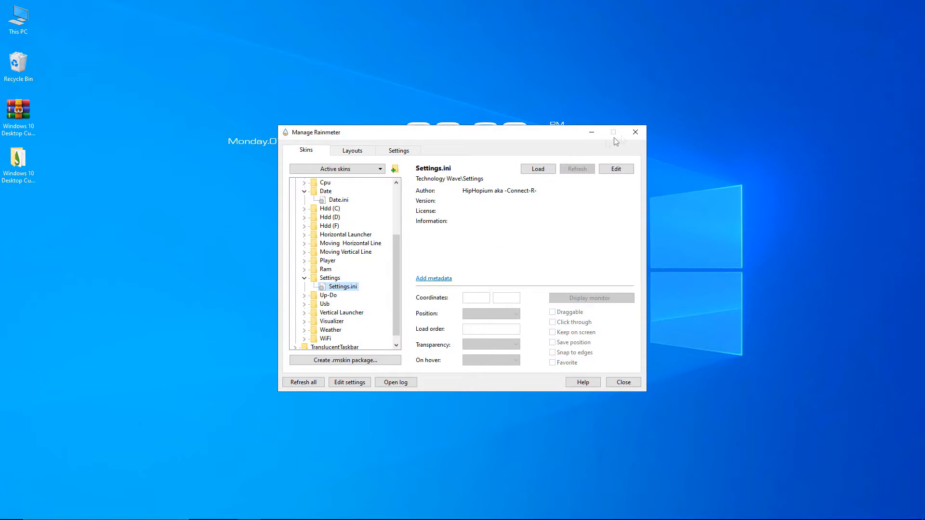
# Select the 12 h Clock skin and open Readme.txt from the Windows 10 Desktop Customization Tool folder
pyautogui.click(339, 202)
pyautogui.scroll(3, 339, 227)
pyautogui.click(340, 245)
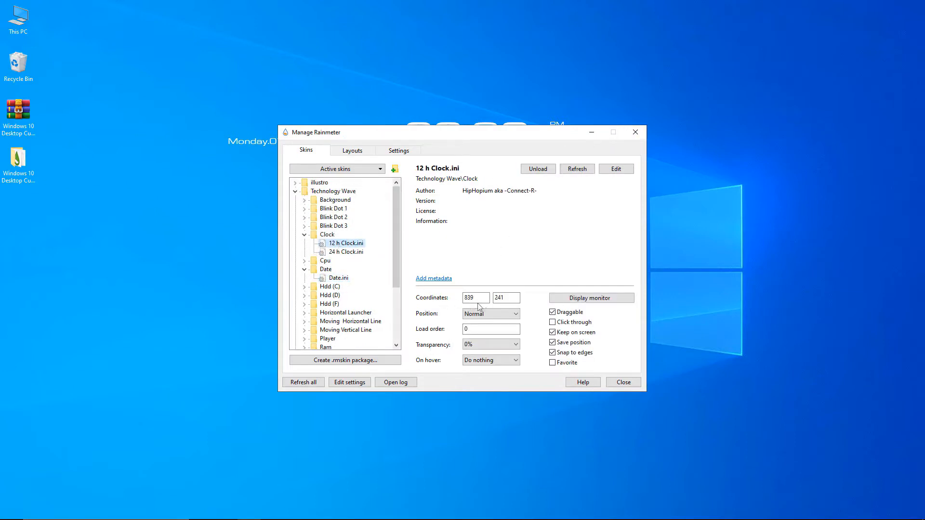
pyautogui.moveTo(202, 510)
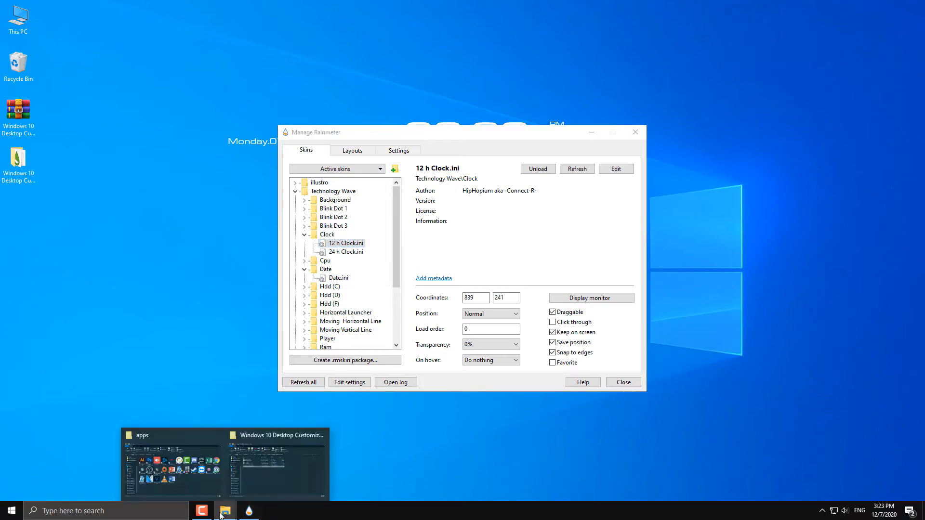
pyautogui.click(236, 478)
pyautogui.rightClick(293, 181)
pyautogui.click(325, 186)
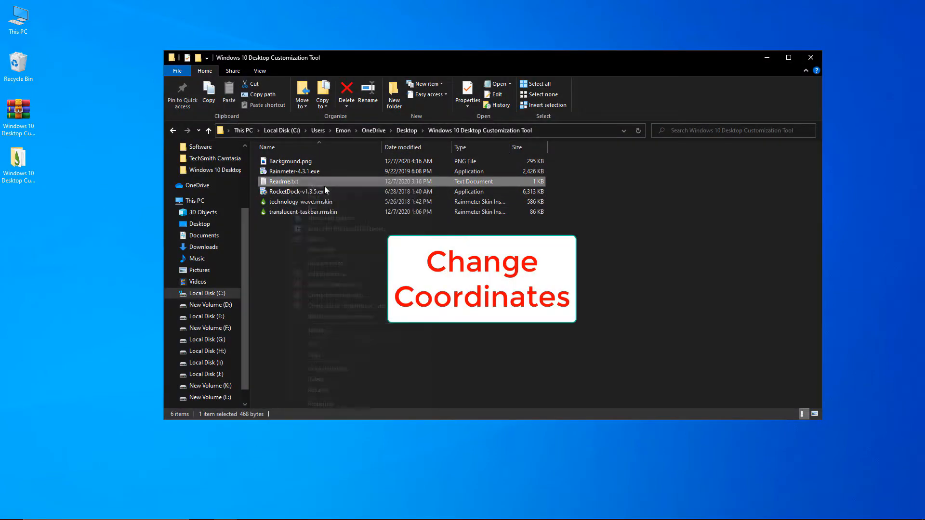
# Copy the clock's first coordinate from Readme.txt and set the 12 h Clock skin's X coordinate to 782
pyautogui.moveTo(379, 200); pyautogui.dragTo(380, 199)
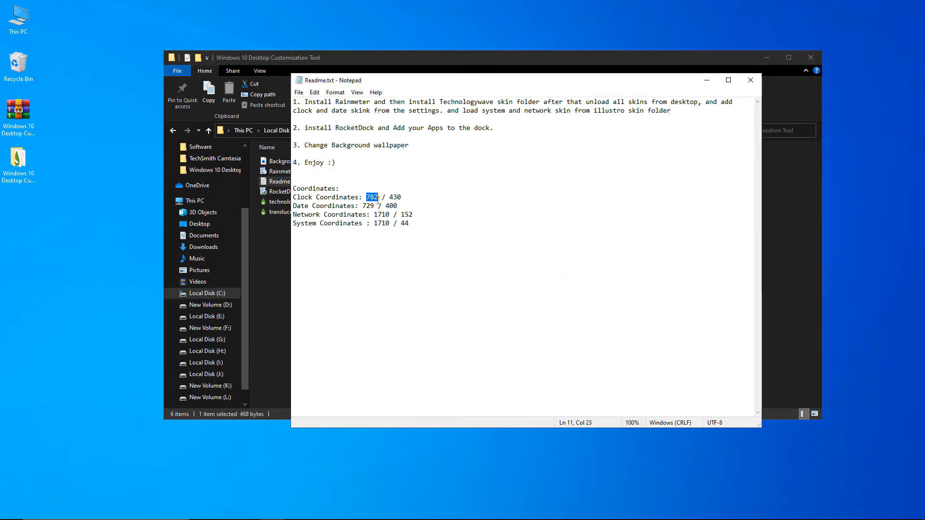
pyautogui.rightClick(379, 199)
pyautogui.click(387, 230)
pyautogui.click(249, 511)
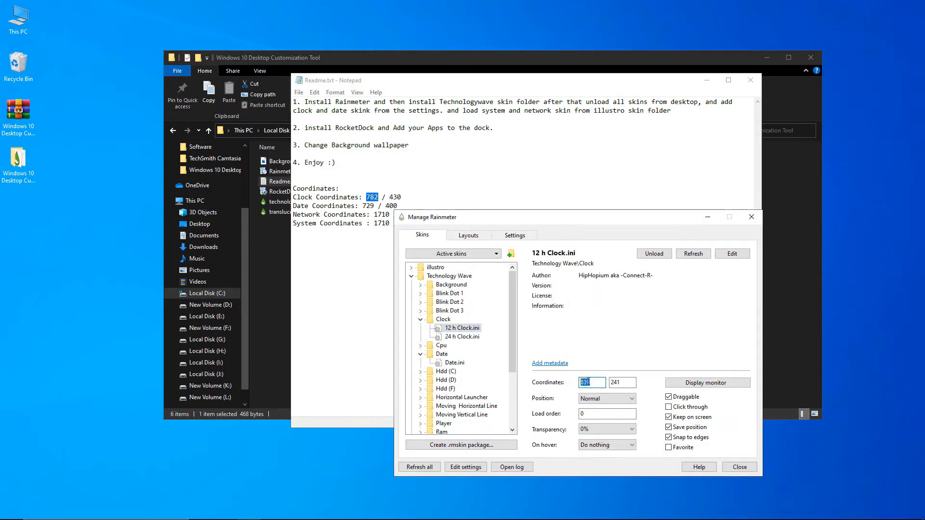
pyautogui.rightClick(588, 382)
pyautogui.click(612, 423)
# Copy the clock's second coordinate from Readme.txt and set the 12 h Clock skin's Y coordinate to 430
pyautogui.moveTo(390, 198); pyautogui.dragTo(405, 197)
pyautogui.rightClick(395, 195)
pyautogui.click(415, 231)
pyautogui.click(560, 474)
pyautogui.doubleClick(621, 382)
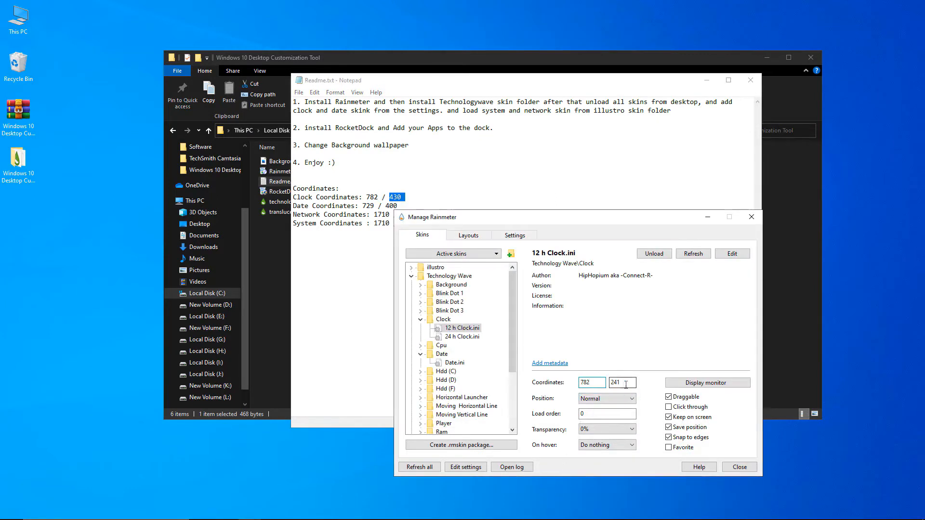
pyautogui.rightClick(617, 383)
pyautogui.click(639, 428)
# Select the Date skin and set its X coordinate to 729, copied from Readme.txt
pyautogui.click(453, 363)
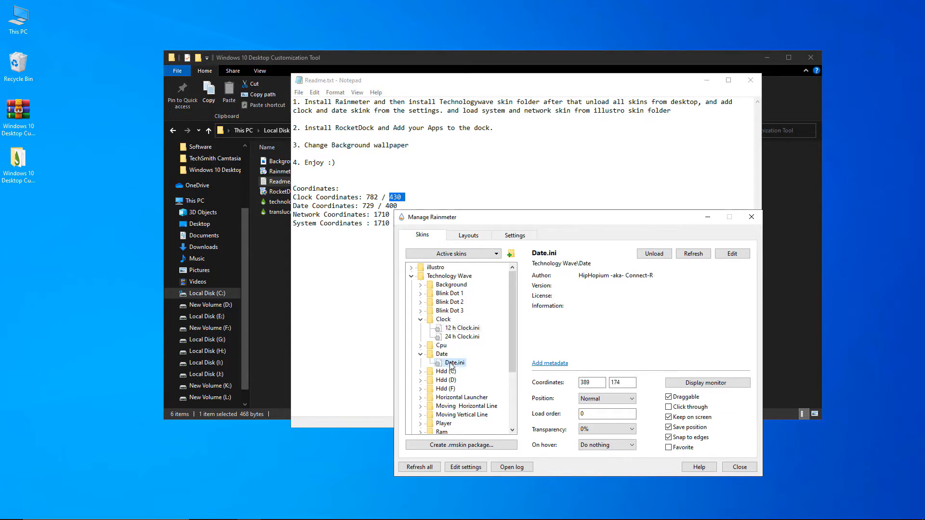
pyautogui.moveTo(363, 206); pyautogui.dragTo(375, 206)
pyautogui.rightClick(370, 204)
pyautogui.click(393, 234)
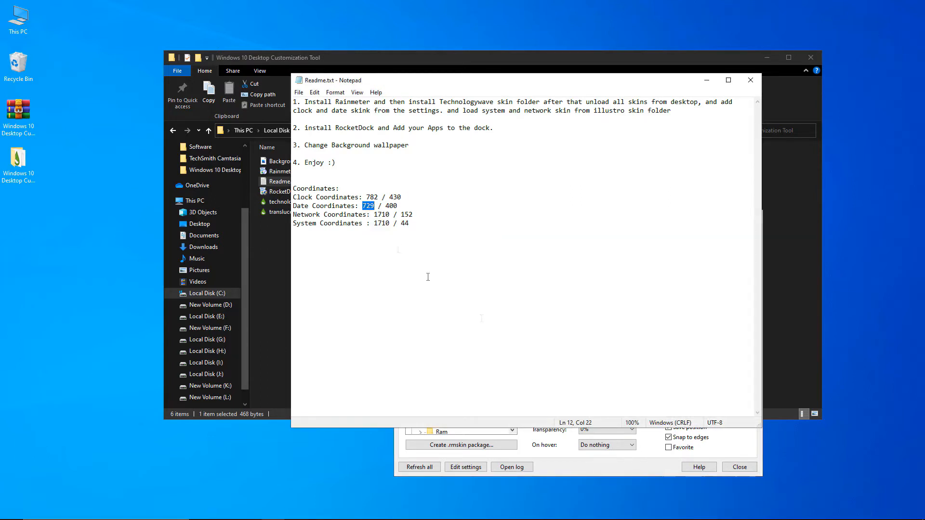
pyautogui.click(551, 466)
pyautogui.rightClick(584, 382)
pyautogui.click(609, 428)
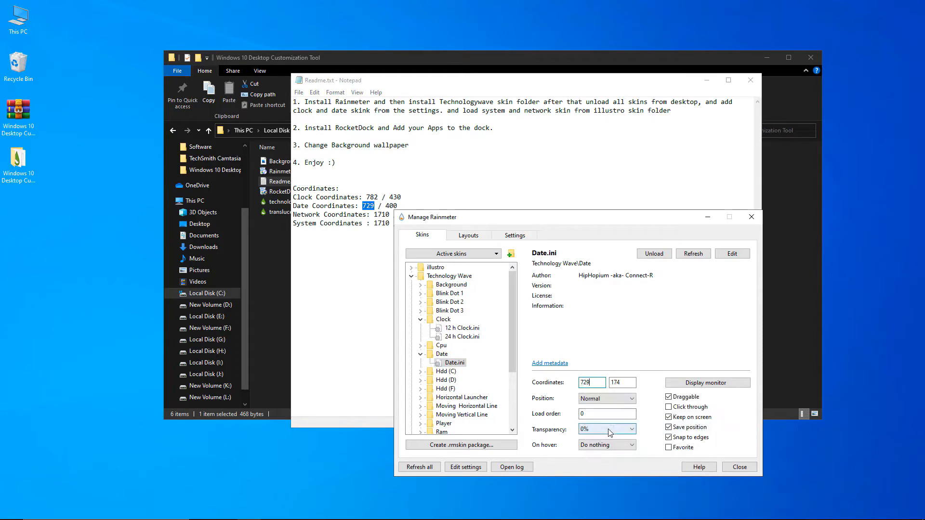
# Set the Date skin's Y coordinate to 400, copied from Readme.txt
pyautogui.moveTo(386, 206); pyautogui.dragTo(398, 205)
pyautogui.rightClick(408, 203)
pyautogui.click(431, 233)
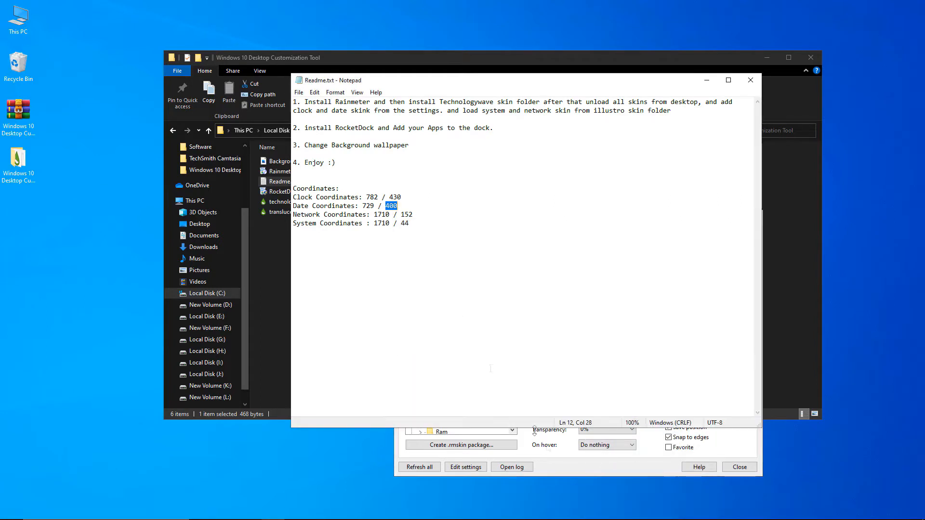
pyautogui.click(628, 381)
pyautogui.rightClick(611, 382)
pyautogui.click(636, 429)
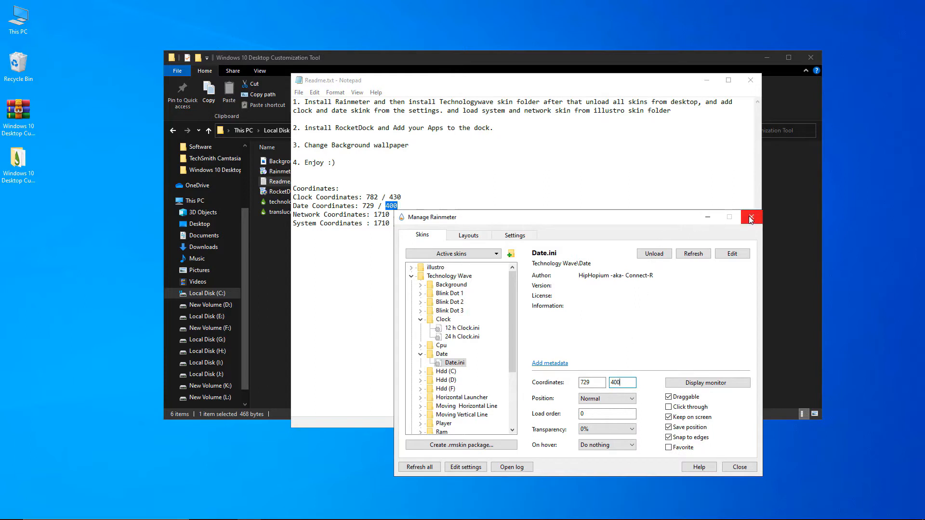
# Collapse the Technology Wave skins and load the Network skin from illustro
pyautogui.click(411, 276)
pyautogui.click(411, 268)
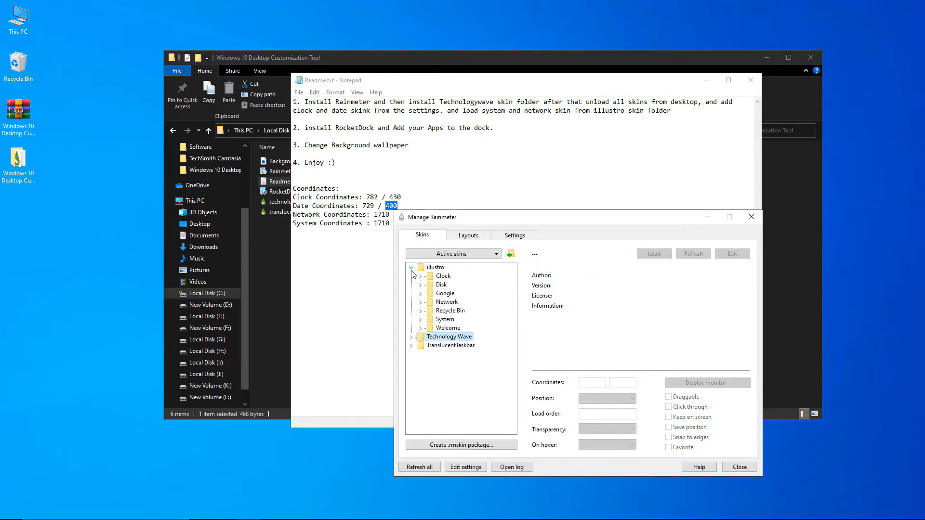
pyautogui.click(420, 302)
pyautogui.rightClick(464, 311)
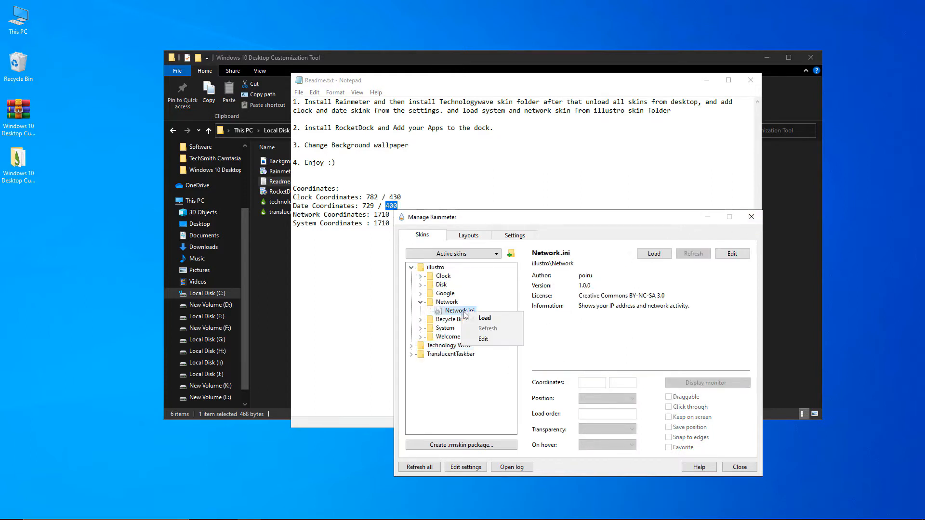
pyautogui.click(494, 319)
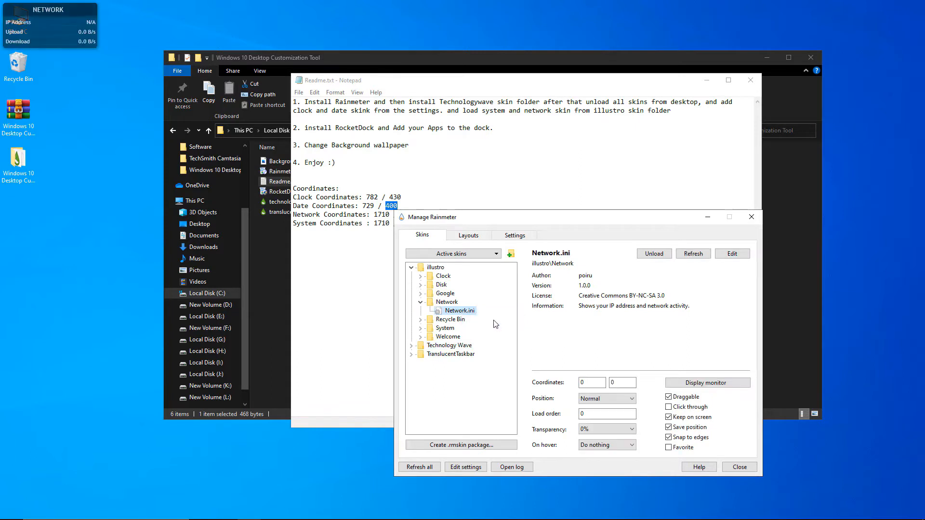
# Load the System skin from illustro
pyautogui.click(420, 328)
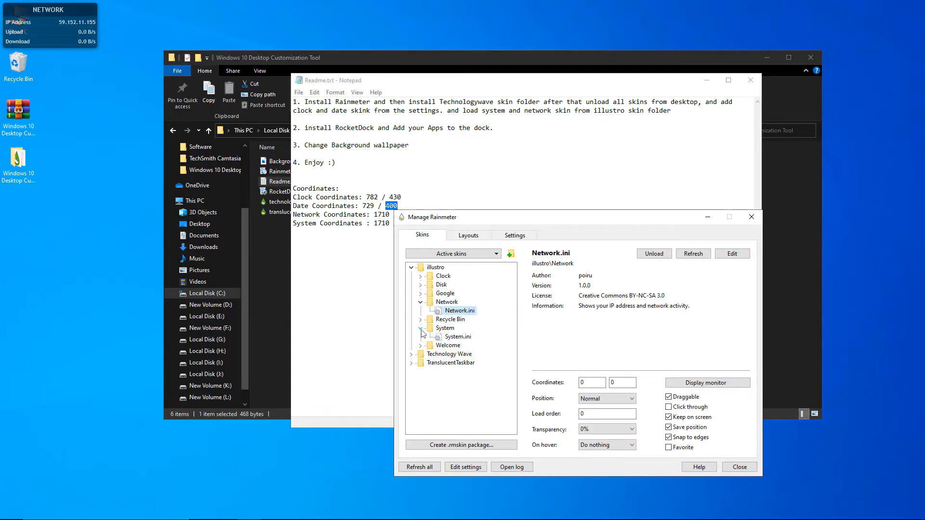
pyautogui.click(458, 337)
pyautogui.rightClick(458, 336)
pyautogui.click(482, 345)
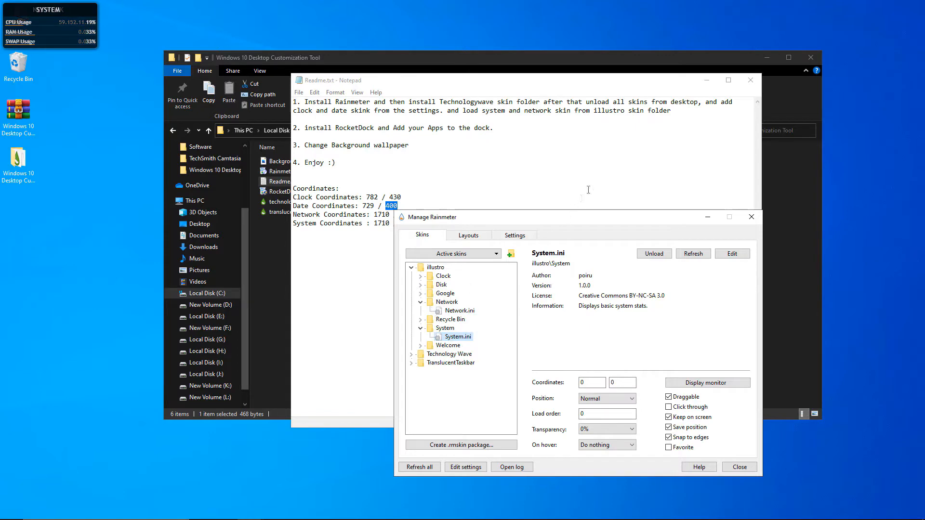
# Clear the open windows and move the System and Network skins to the desktop's upper-right corner, with System above Network
pyautogui.click(751, 219)
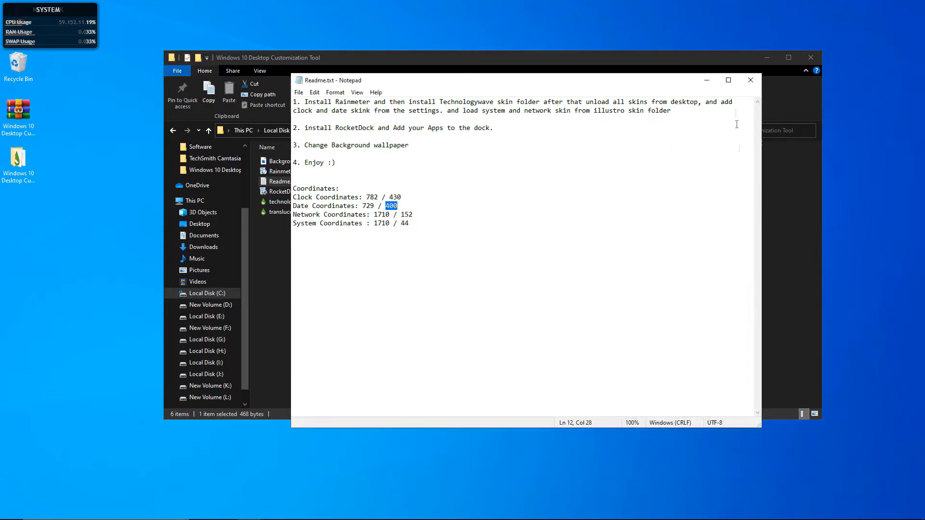
pyautogui.click(746, 83)
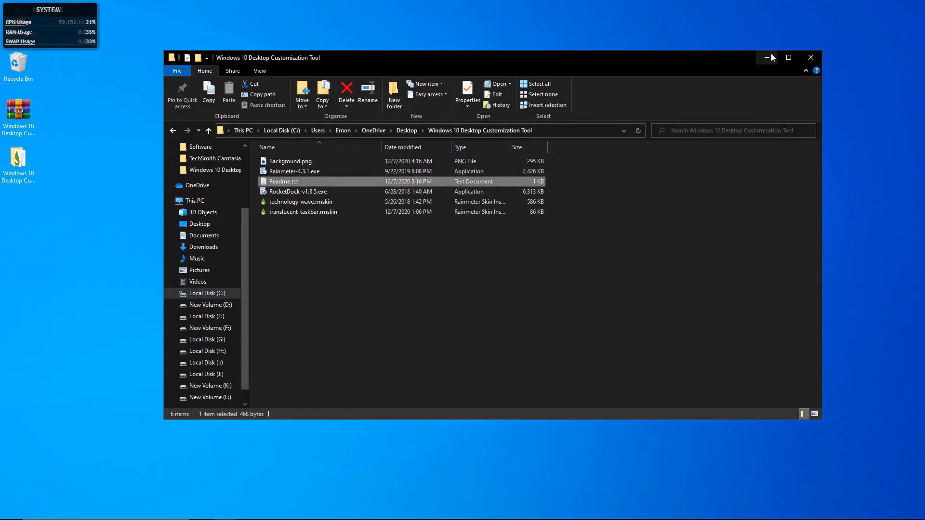
pyautogui.click(767, 57)
pyautogui.moveTo(96, 13); pyautogui.dragTo(921, 29)
pyautogui.moveTo(69, 13); pyautogui.dragTo(907, 81)
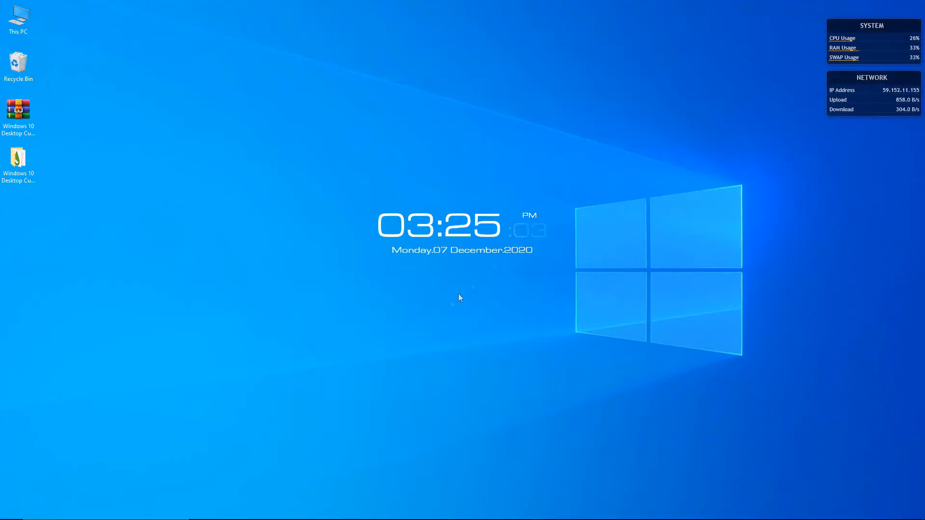
# Set Background.png from the Windows 10 Desktop Customization Tool folder as the desktop background
pyautogui.moveTo(223, 509)
pyautogui.click(247, 468)
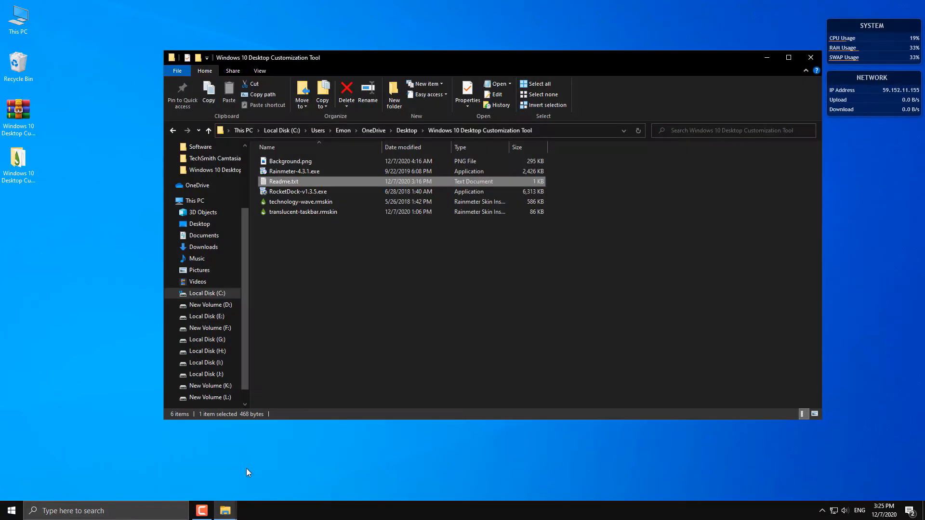
pyautogui.click(282, 164)
pyautogui.rightClick(292, 163)
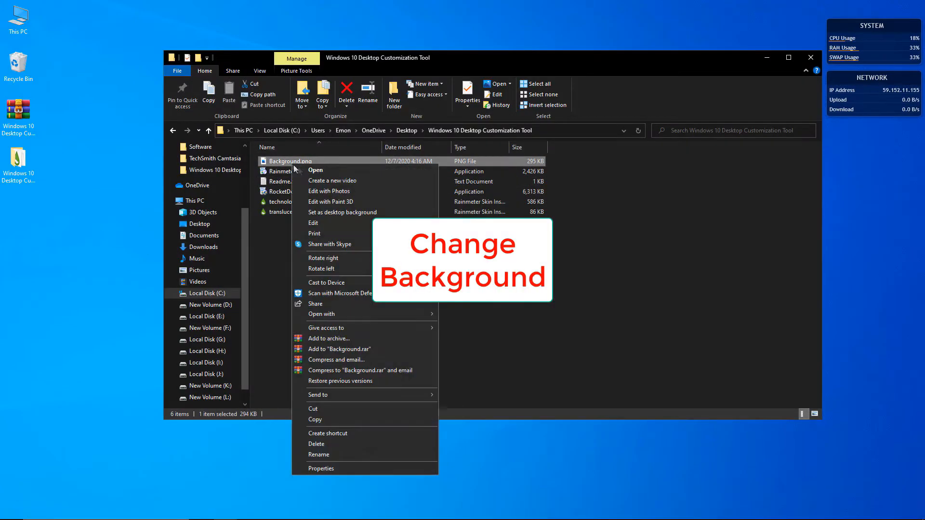
pyautogui.click(326, 215)
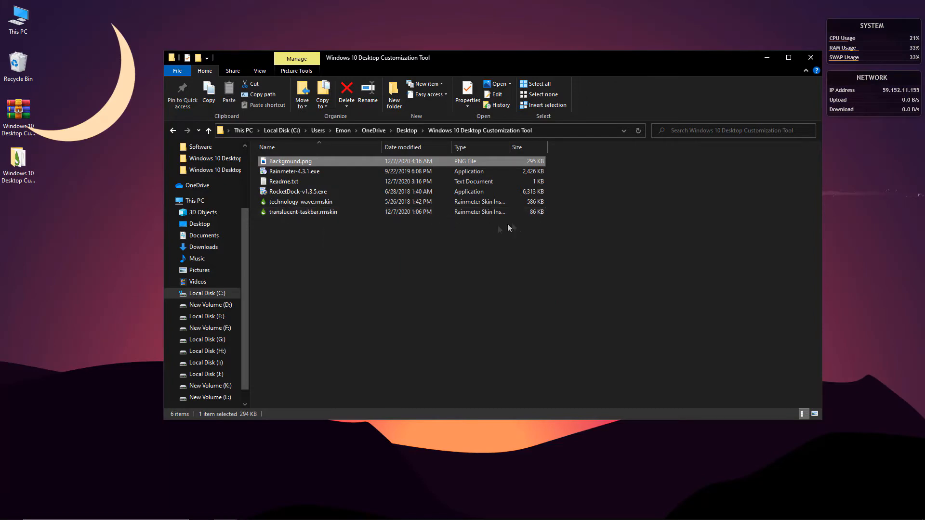
# Install RocketDock from RocketDock-v1.3.5.exe in English with a desktop icon, accepting the license agreement, and minimize the folder window
pyautogui.rightClick(292, 194)
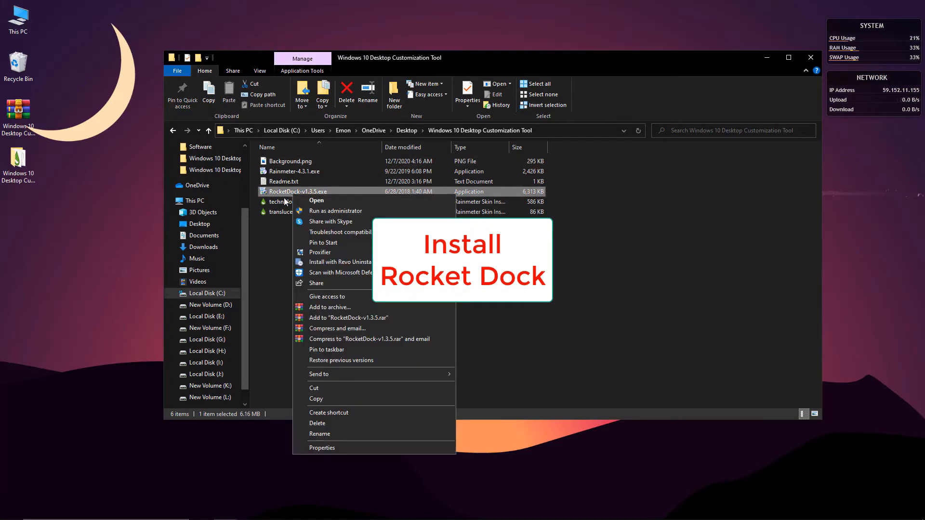
pyautogui.click(336, 201)
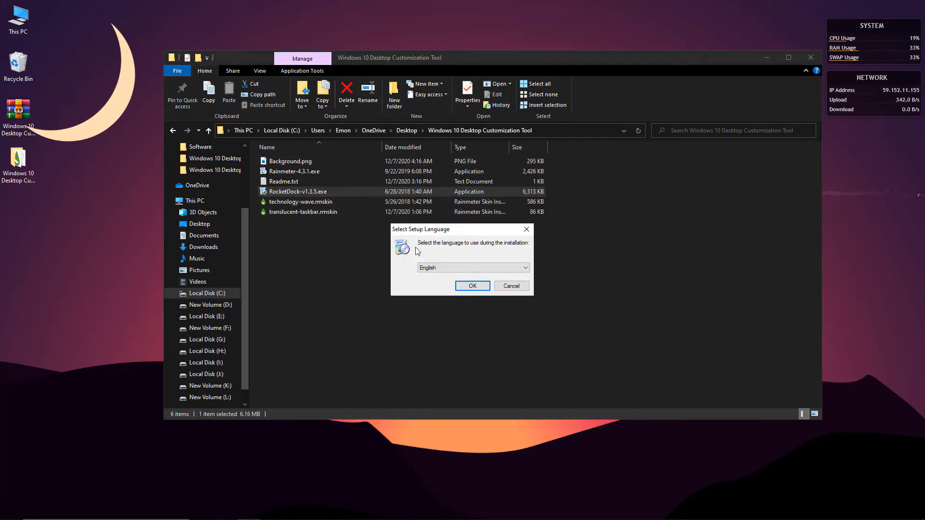
pyautogui.click(480, 290)
pyautogui.click(518, 342)
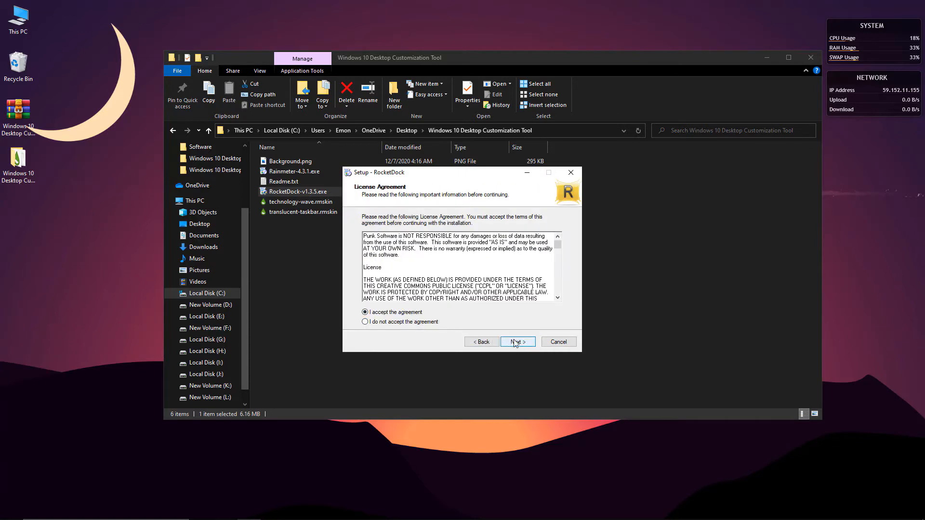
pyautogui.click(515, 342)
pyautogui.click(517, 343)
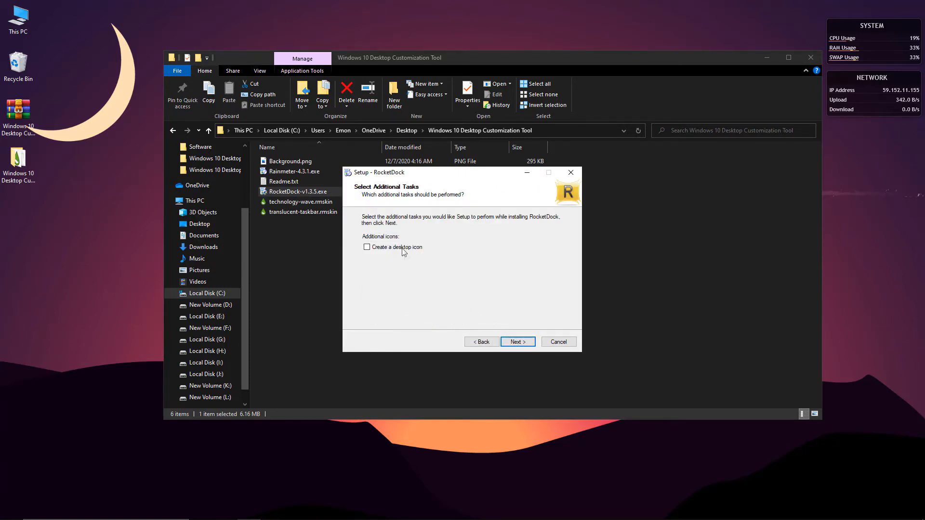
pyautogui.click(508, 343)
pyautogui.click(507, 344)
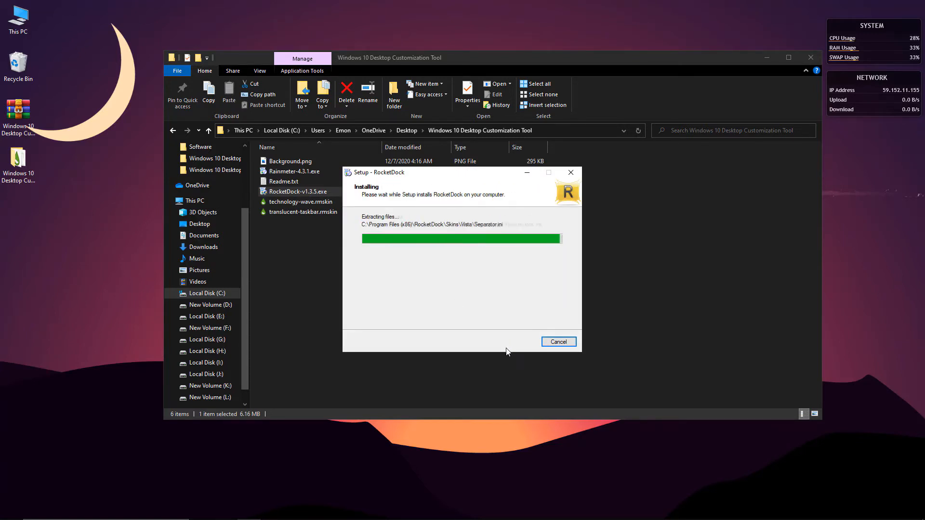
pyautogui.click(514, 342)
pyautogui.click(767, 58)
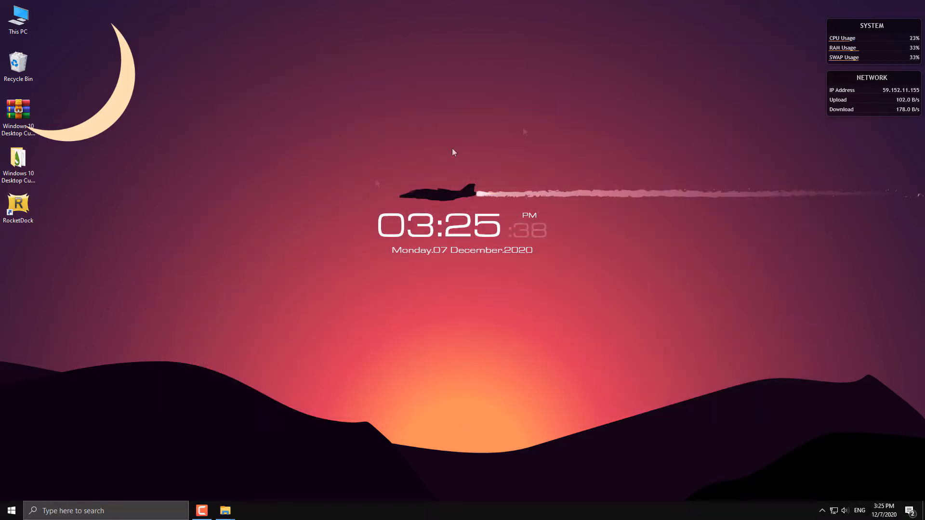
# Launch RocketDock from its desktop shortcut and open the dock settings
pyautogui.rightClick(28, 209)
pyautogui.click(73, 214)
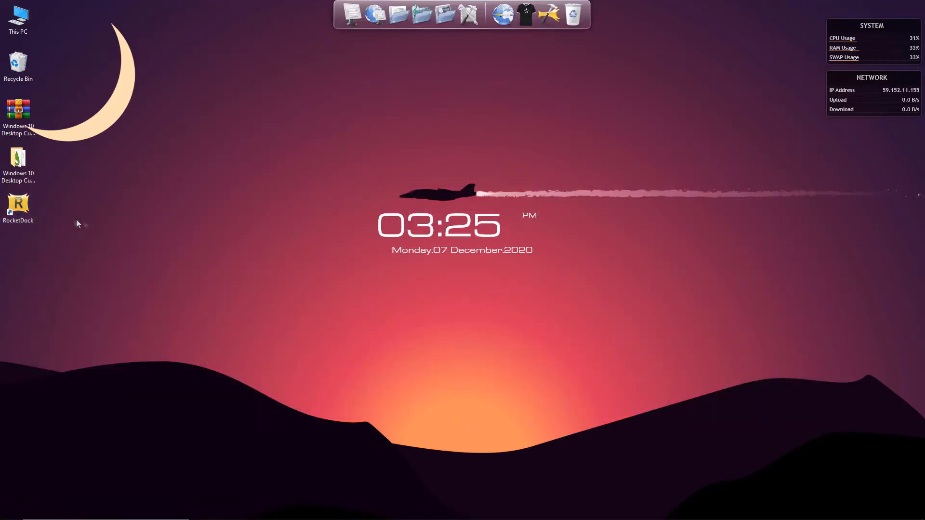
pyautogui.rightClick(484, 16)
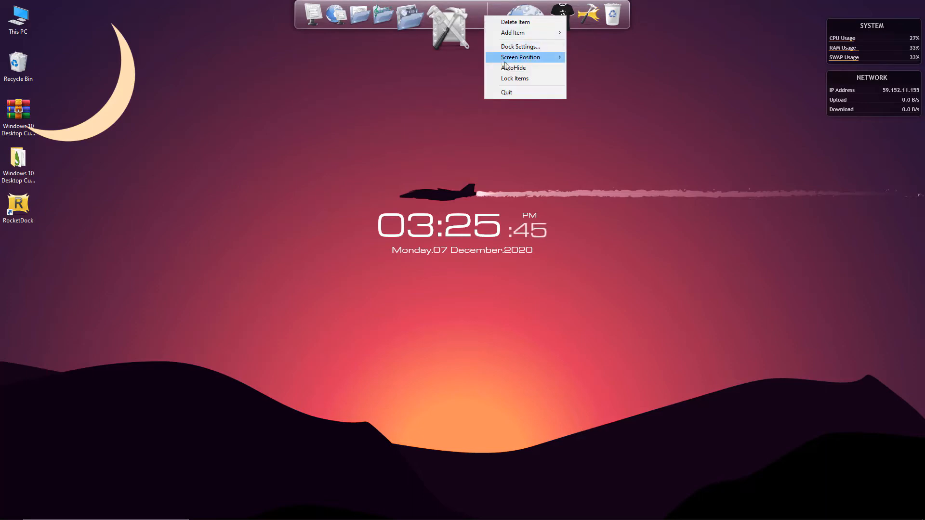
pyautogui.click(514, 47)
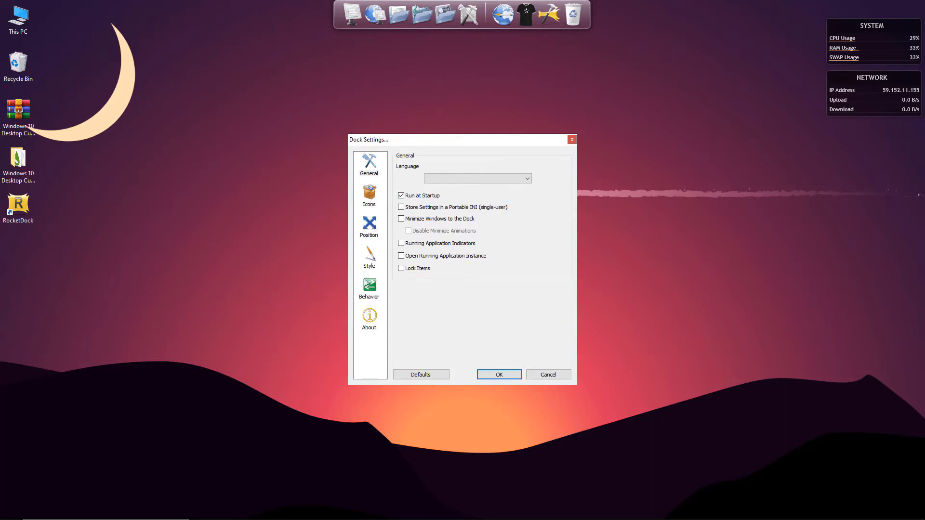
# Set the dock's screen position to Bottom, layering to Normal and edge offset to 45 px
pyautogui.click(365, 284)
pyautogui.click(368, 223)
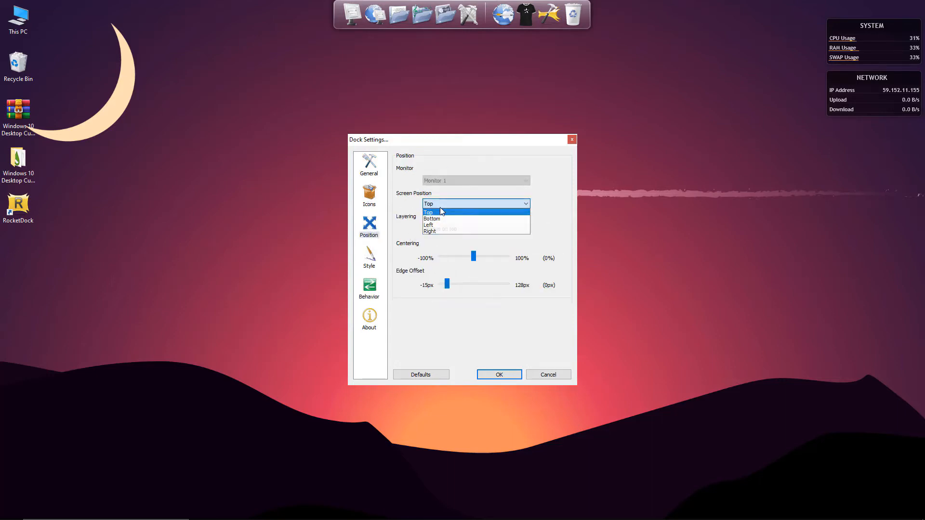
pyautogui.click(436, 220)
pyautogui.click(438, 230)
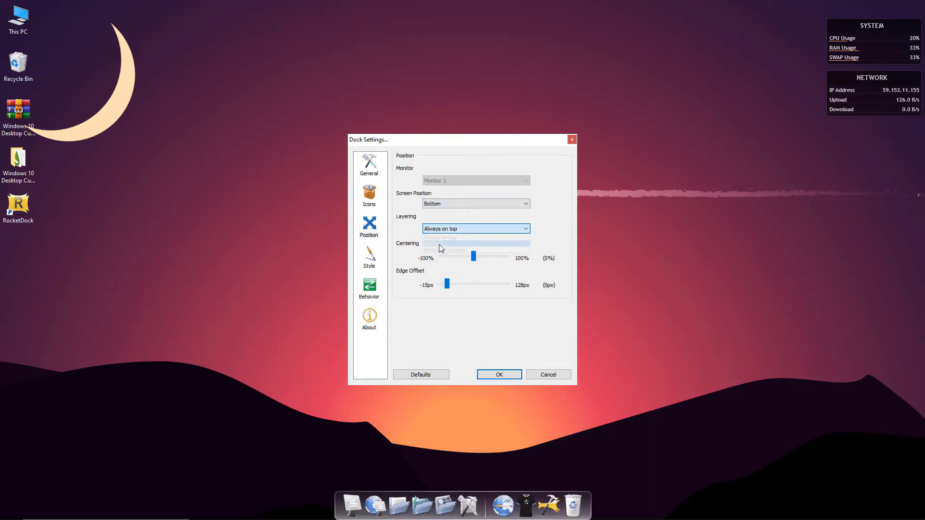
pyautogui.click(440, 244)
pyautogui.moveTo(450, 287); pyautogui.dragTo(469, 291)
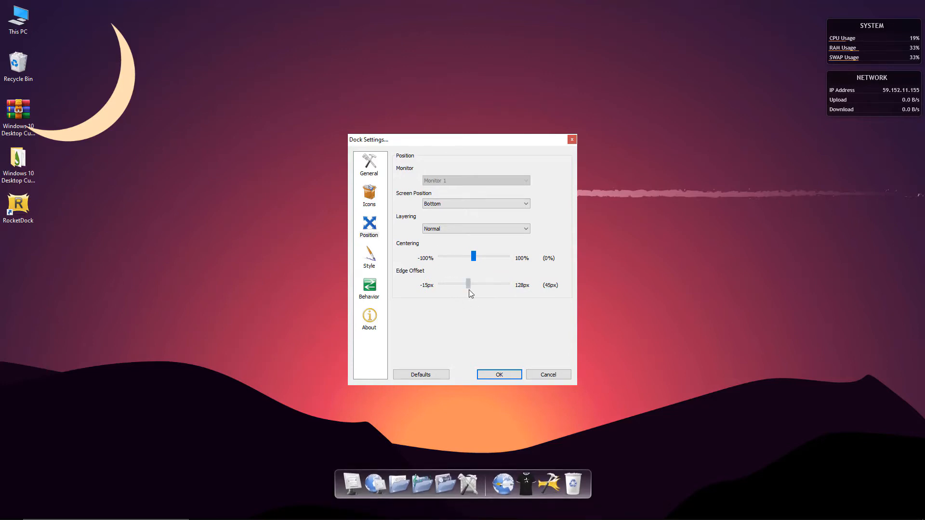
# Preview the dock themes, choose VistaBlack and accept the dock settings
pyautogui.click(372, 257)
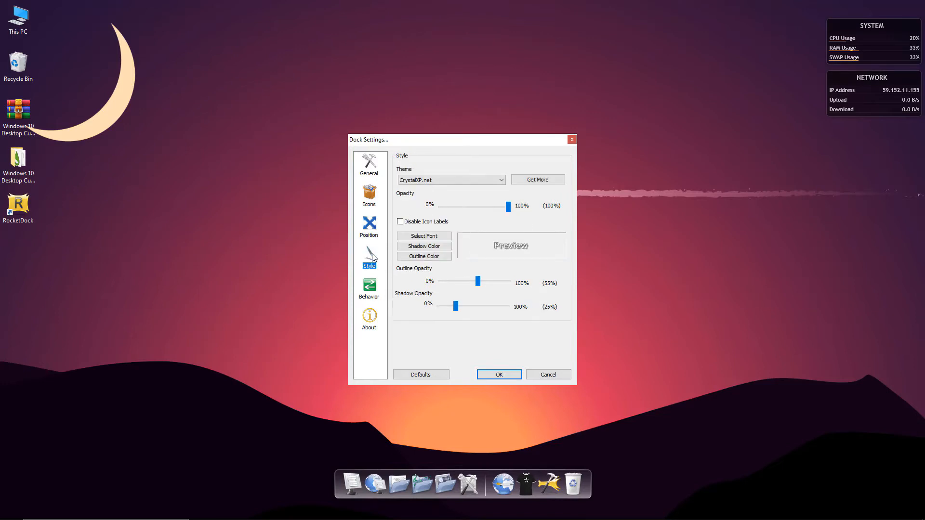
pyautogui.click(421, 182)
pyautogui.click(417, 195)
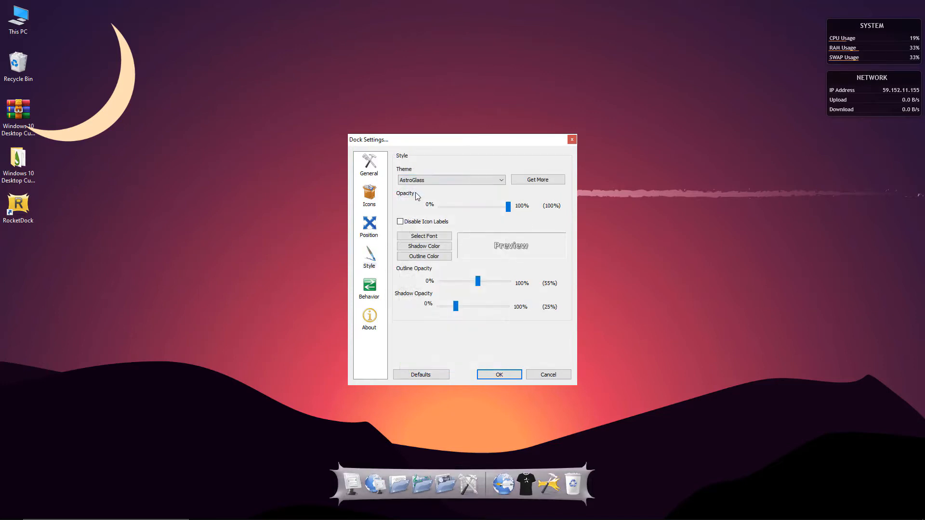
pyautogui.press('Down')
pyautogui.press('Down')
pyautogui.press('Down')
pyautogui.press('Down')
pyautogui.press('Down')
pyautogui.press('Down')
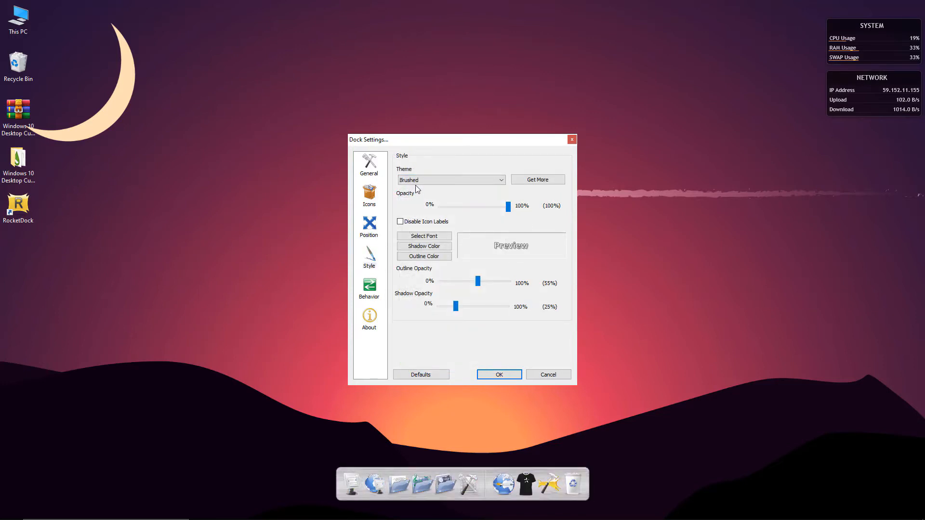
pyautogui.press('Down')
pyautogui.press('Down')
pyautogui.press('Down')
pyautogui.press('Down')
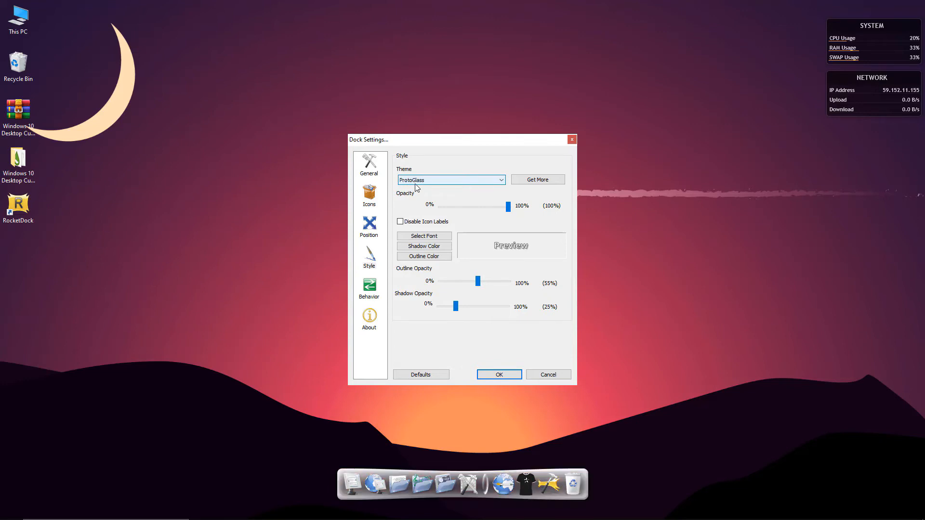
pyautogui.press('Down')
pyautogui.press('Down')
pyautogui.press('Down')
pyautogui.press('Down')
pyautogui.press('Down')
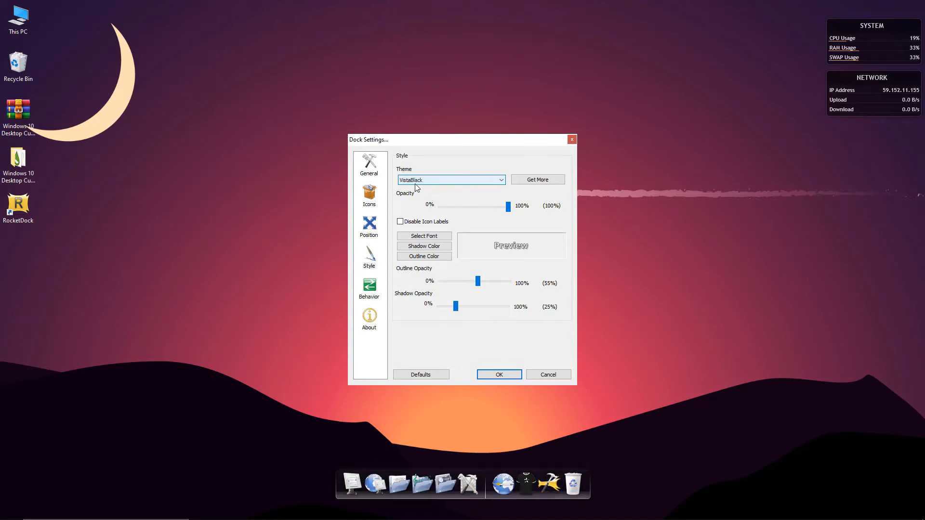
pyautogui.click(415, 182)
pyautogui.click(409, 359)
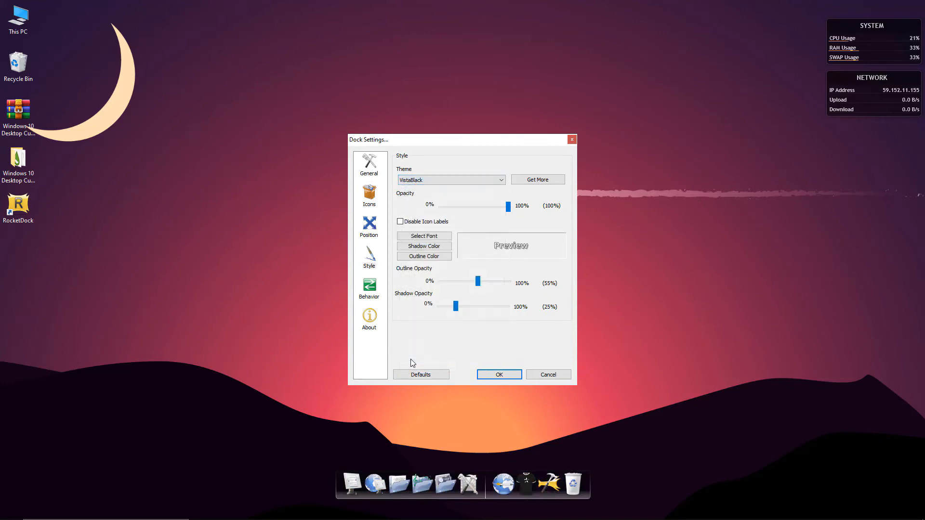
pyautogui.click(499, 375)
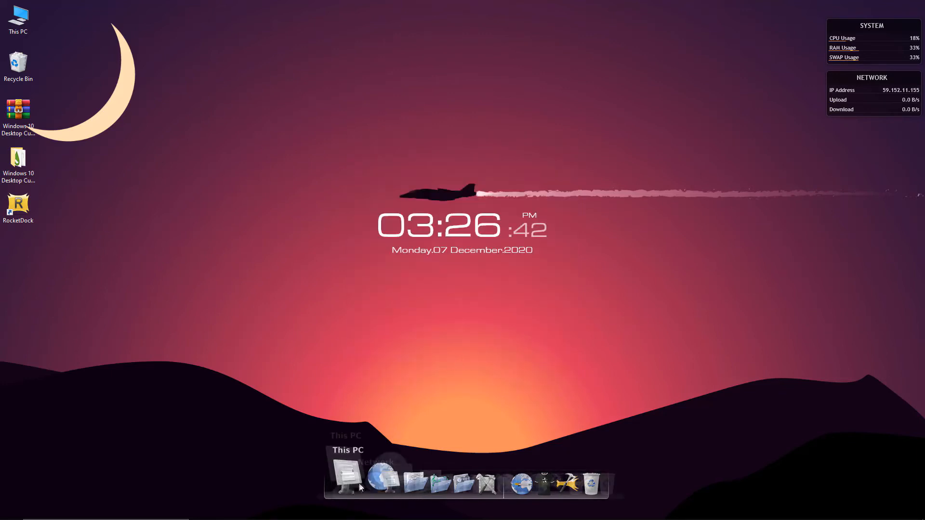
# Remove the default shortcuts from the dock, keeping only the Recycle Bin
pyautogui.moveTo(353, 476); pyautogui.dragTo(371, 414)
pyautogui.moveTo(377, 480); pyautogui.dragTo(397, 413)
pyautogui.moveTo(406, 480); pyautogui.dragTo(412, 415)
pyautogui.moveTo(433, 488); pyautogui.dragTo(440, 415)
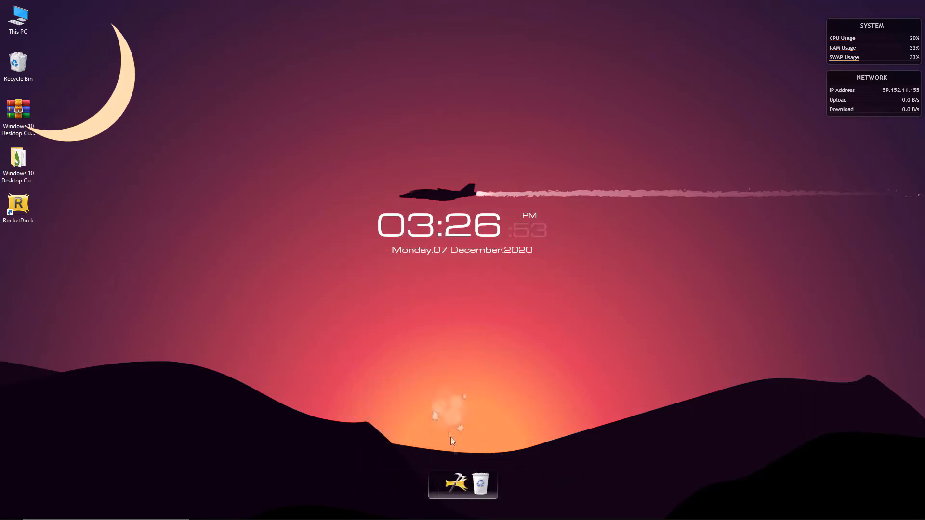
pyautogui.moveTo(456, 483); pyautogui.dragTo(466, 422)
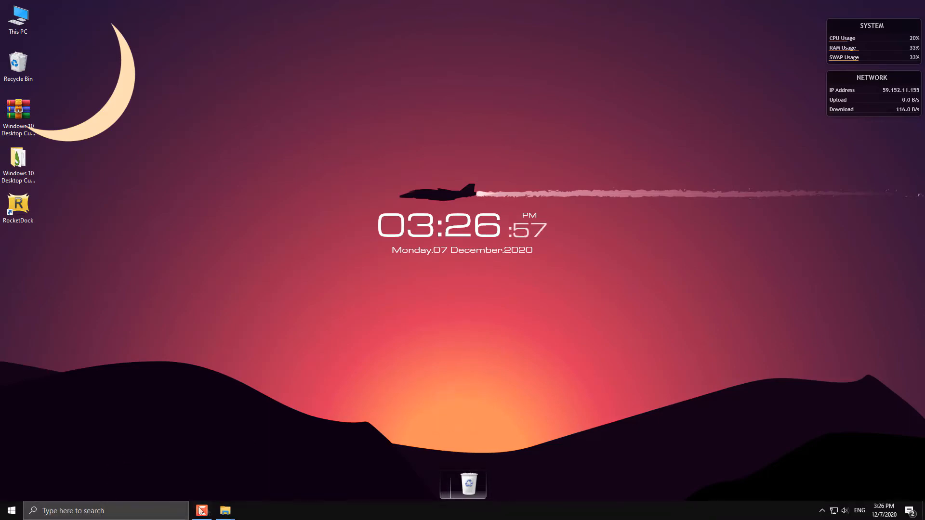
# Bring up the apps folder clear of the dock and add Adobe Illustrator 2021, Adobe Photoshop 2021 and AnyDesk to the dock
pyautogui.moveTo(223, 510)
pyautogui.click(155, 456)
pyautogui.moveTo(389, 40); pyautogui.dragTo(254, 48)
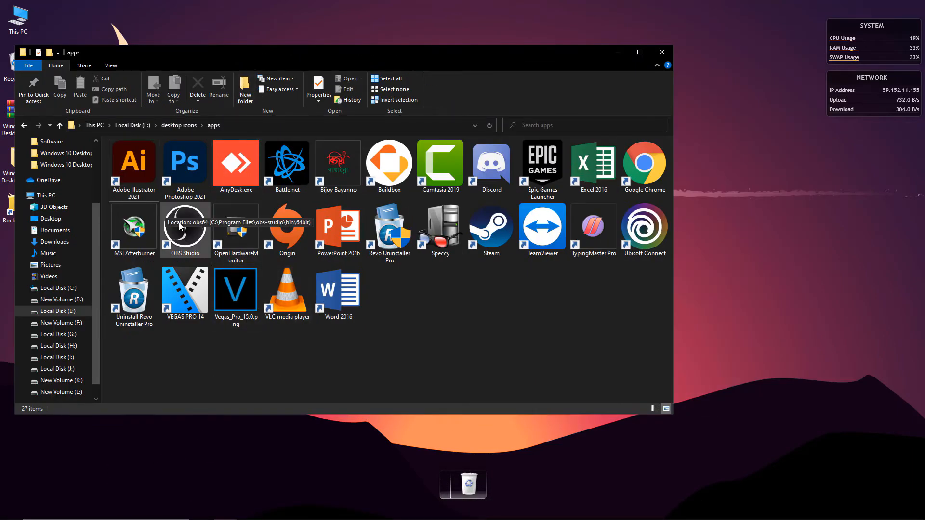
pyautogui.moveTo(134, 164); pyautogui.dragTo(462, 489)
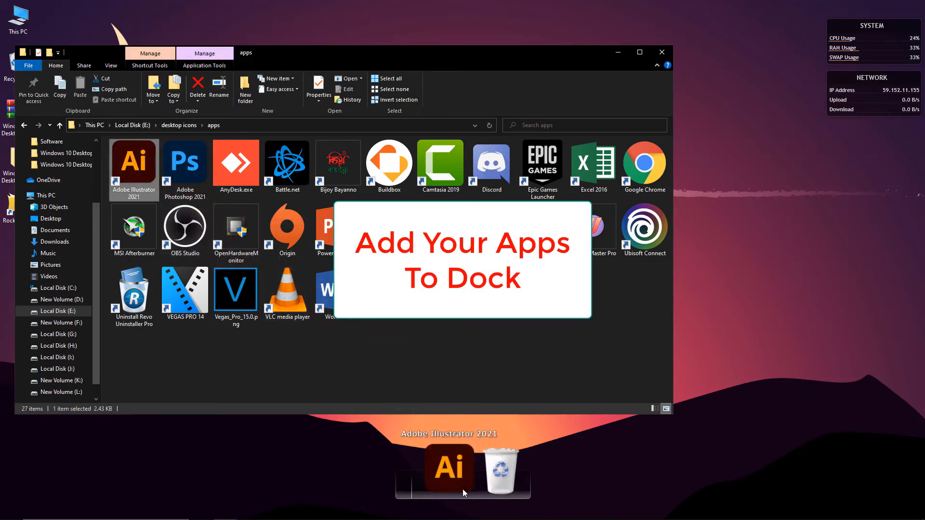
pyautogui.moveTo(185, 164); pyautogui.dragTo(468, 482)
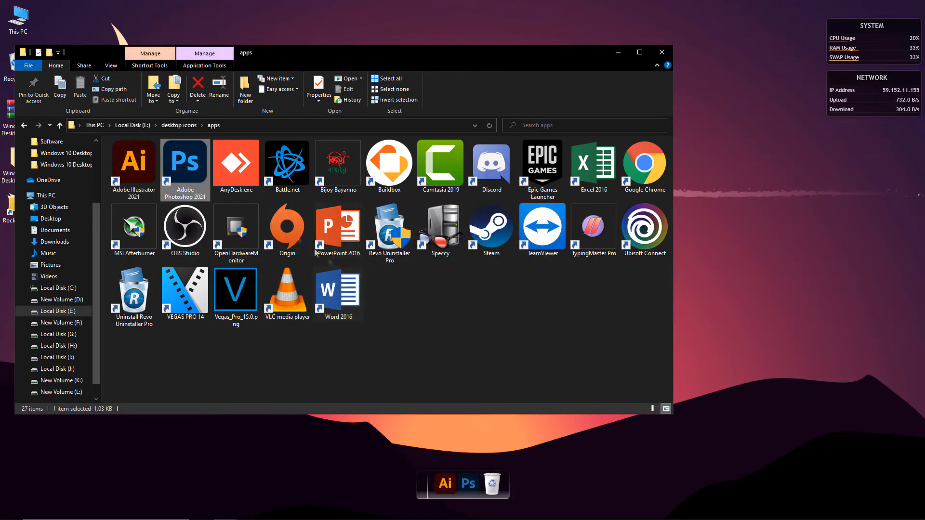
pyautogui.moveTo(237, 164); pyautogui.dragTo(438, 492)
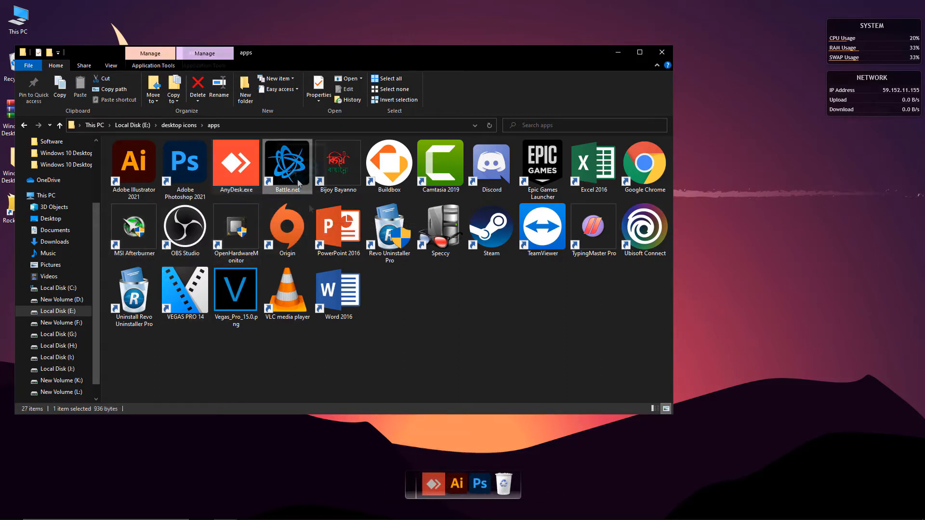
# Add the Battle.net, Buildbox, Camtasia 2019, Discord and Epic Games Launcher shortcuts to the dock
pyautogui.moveTo(298, 183); pyautogui.dragTo(530, 486)
pyautogui.moveTo(389, 164); pyautogui.dragTo(527, 482)
pyautogui.moveTo(440, 164); pyautogui.dragTo(537, 489)
pyautogui.moveTo(487, 177); pyautogui.dragTo(380, 484)
pyautogui.moveTo(543, 166); pyautogui.dragTo(537, 484)
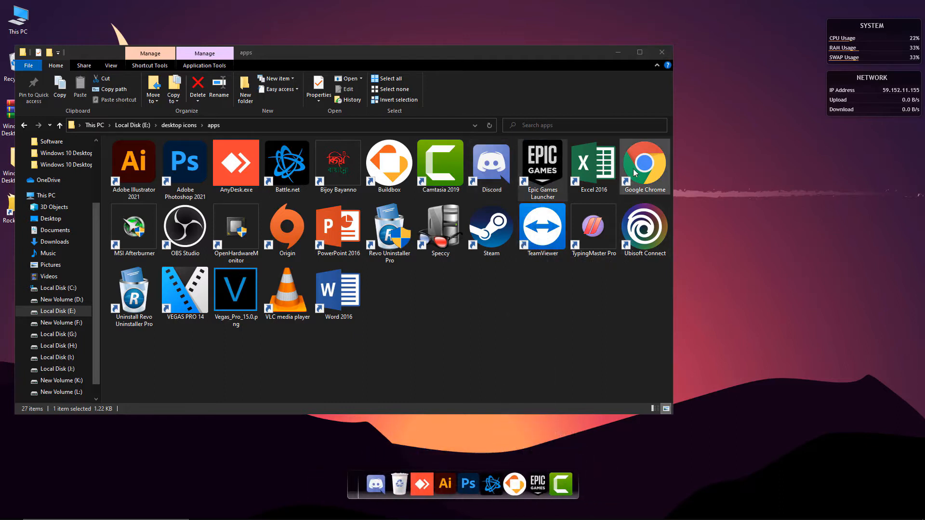
# Add Excel 2016, PowerPoint 2016, Word 2016 and VEGAS PRO 14 to the dock beside Photoshop
pyautogui.moveTo(606, 174); pyautogui.dragTo(481, 489)
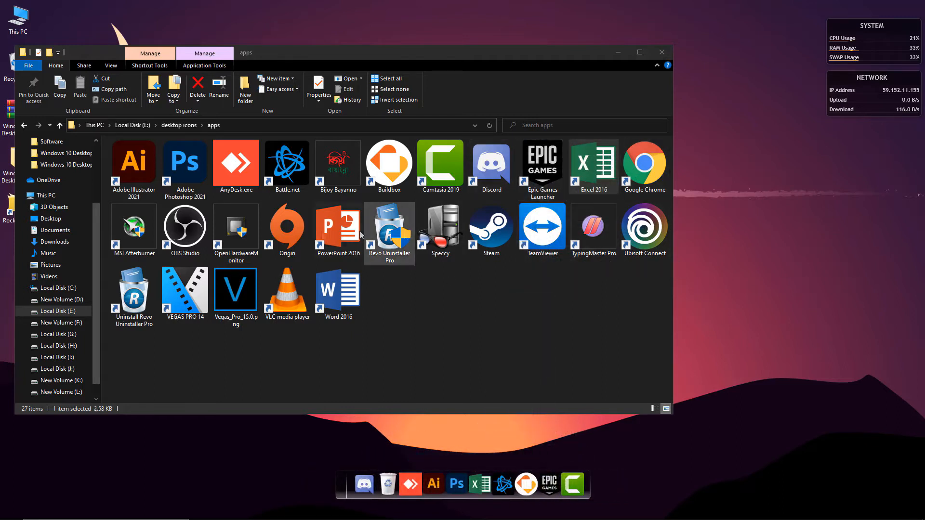
pyautogui.moveTo(338, 228); pyautogui.dragTo(488, 493)
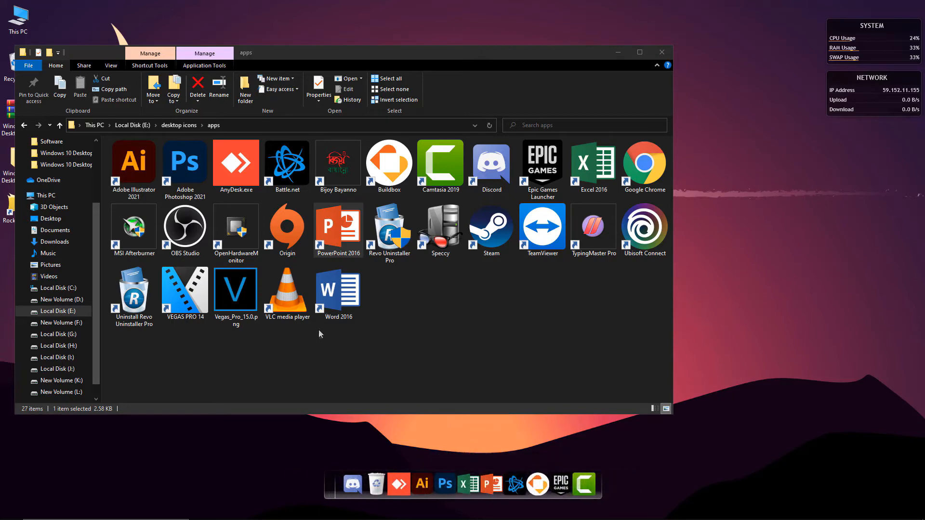
pyautogui.moveTo(337, 291); pyautogui.dragTo(456, 490)
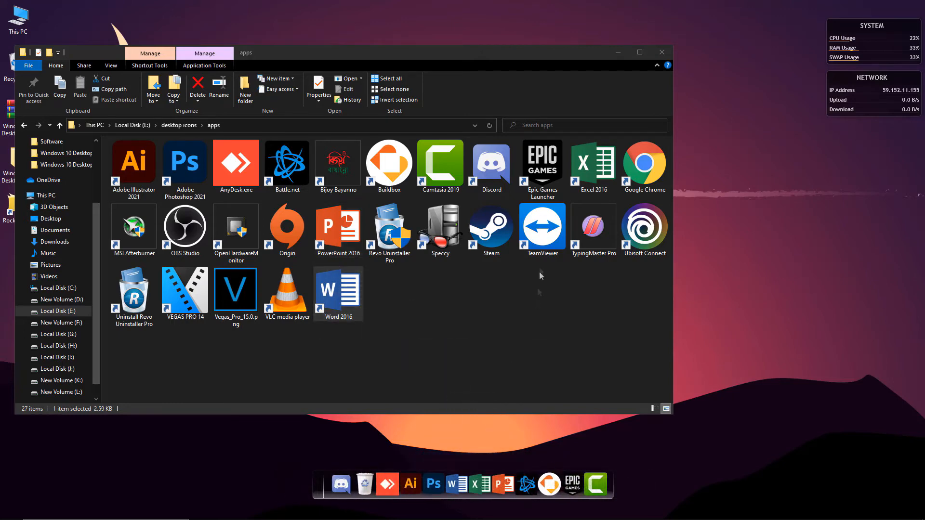
pyautogui.moveTo(185, 289); pyautogui.dragTo(445, 482)
# Add TeamViewer, TypingMaster Pro, Ubisoft Connect and Google Chrome to the dock, with Chrome between Discord and the Recycle Bin
pyautogui.moveTo(543, 234); pyautogui.dragTo(574, 500)
pyautogui.moveTo(594, 232); pyautogui.dragTo(591, 493)
pyautogui.moveTo(645, 228); pyautogui.dragTo(644, 487)
pyautogui.moveTo(644, 164); pyautogui.dragTo(306, 487)
# Add Origin, Speccy, OBS Studio and MSI Afterburner to the dock among the existing app icons
pyautogui.moveTo(288, 233); pyautogui.dragTo(602, 491)
pyautogui.moveTo(440, 241); pyautogui.dragTo(534, 491)
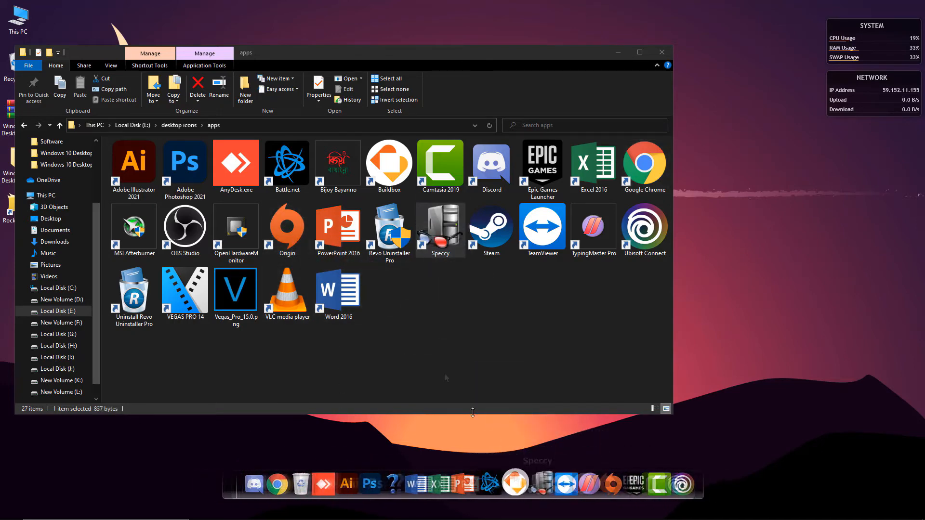
pyautogui.moveTo(196, 236); pyautogui.dragTo(597, 492)
pyautogui.moveTo(144, 236); pyautogui.dragTo(577, 487)
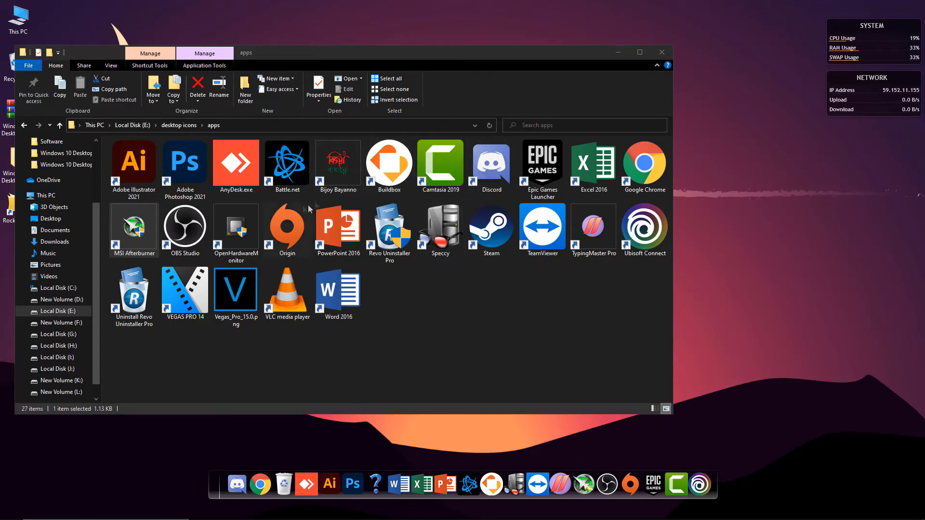
# Add the Games folder from desktop icons to the dock before Discord and minimize the File Explorer window
pyautogui.click(177, 125)
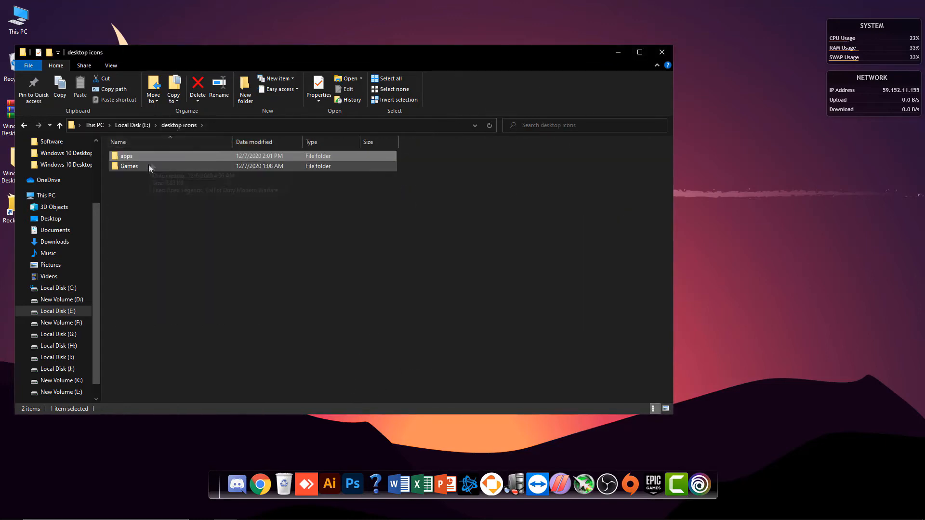
pyautogui.moveTo(149, 165); pyautogui.dragTo(203, 270)
pyautogui.moveTo(250, 436); pyautogui.dragTo(227, 482)
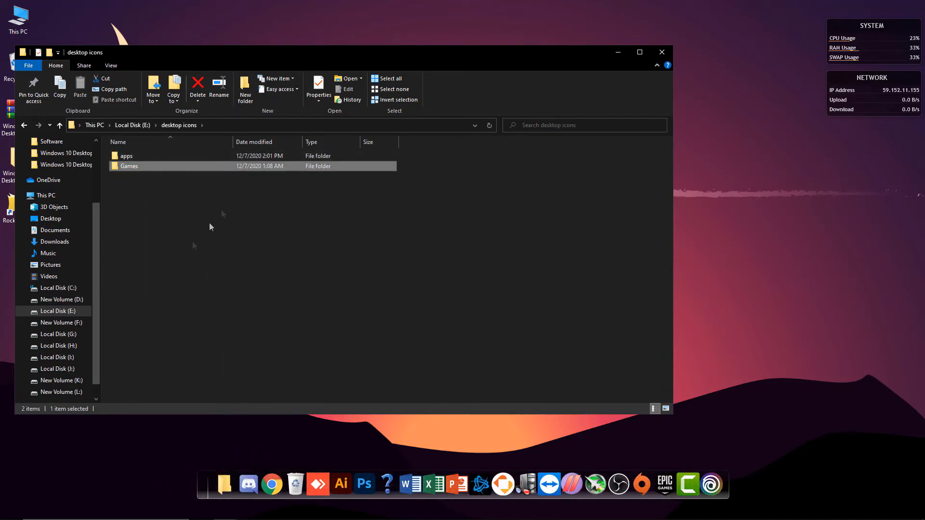
pyautogui.click(618, 54)
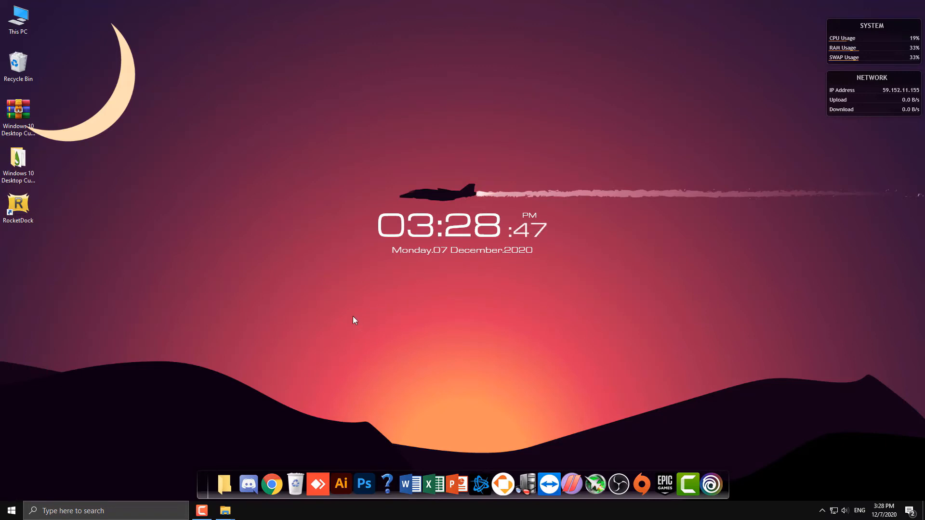
# Insert a separator beside the Games folder in the dock
pyautogui.rightClick(224, 482)
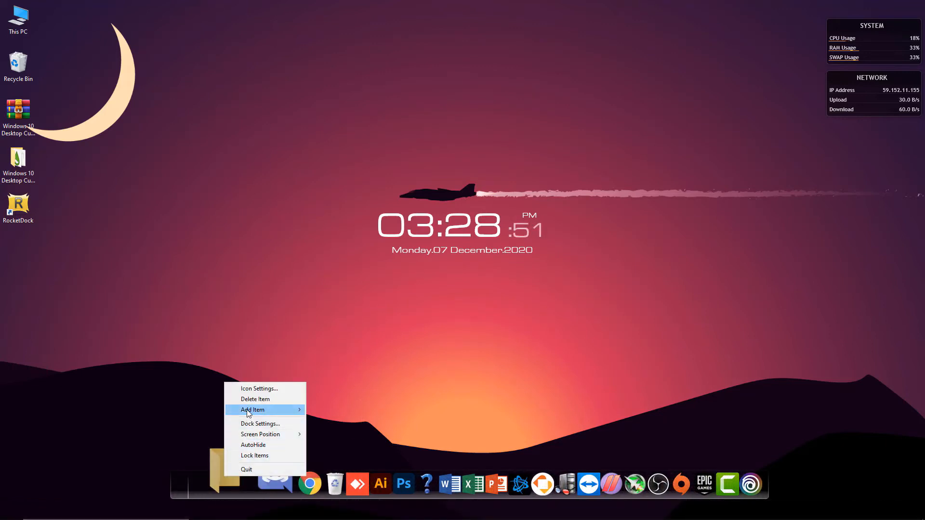
pyautogui.moveTo(269, 410)
pyautogui.click(332, 445)
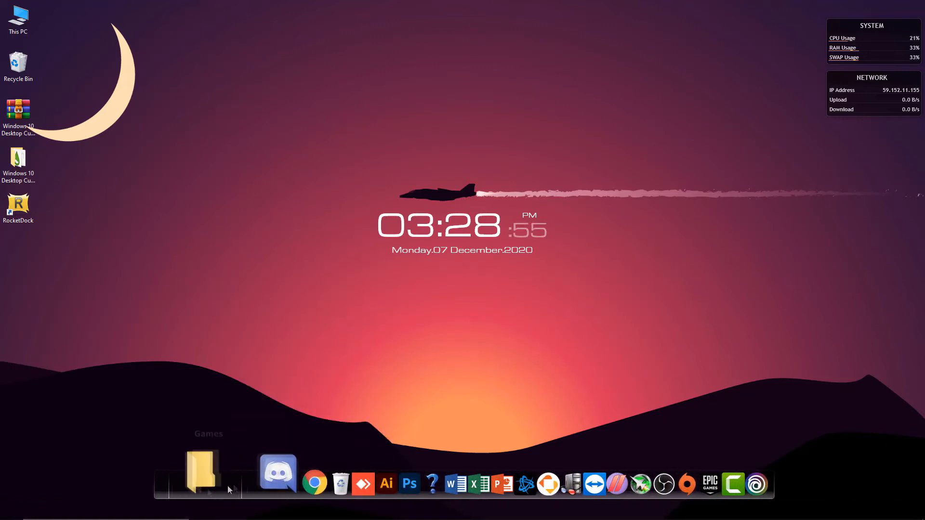
# Place the desktop's This PC and Recycle Bin icons in the dock ahead of the Games folder
pyautogui.moveTo(302, 492); pyautogui.dragTo(202, 479)
pyautogui.moveTo(172, 286); pyautogui.dragTo(251, 354)
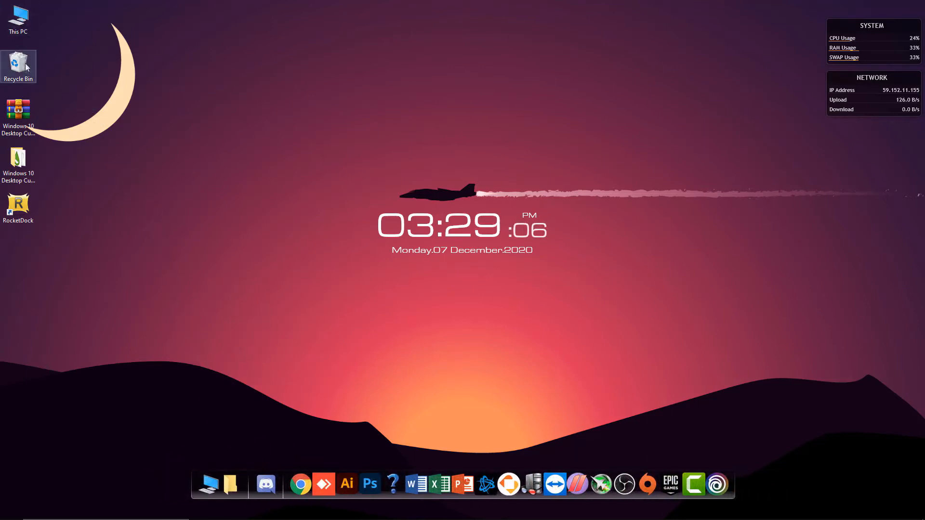
pyautogui.moveTo(19, 64); pyautogui.dragTo(230, 494)
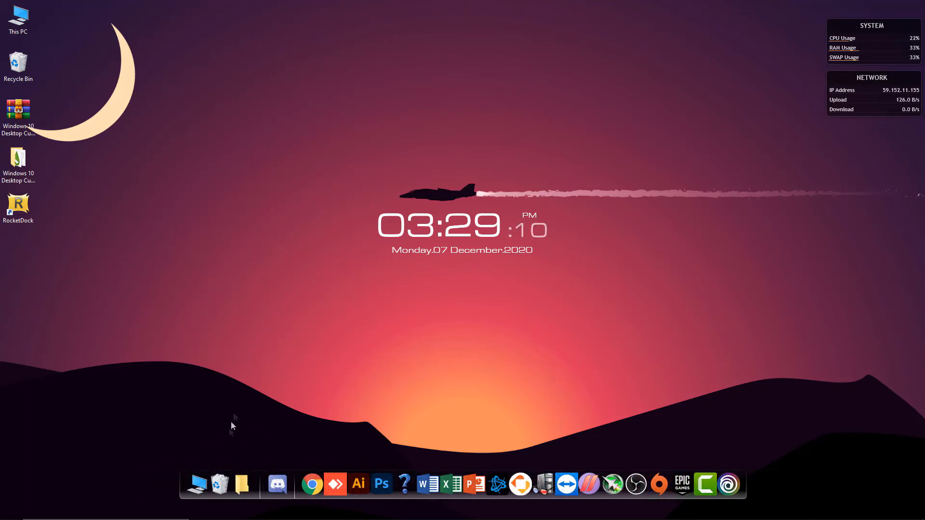
# Add separators in the dock between This PC, the Recycle Bin, the Games folder and Discord
pyautogui.rightClick(219, 482)
pyautogui.rightClick(195, 484)
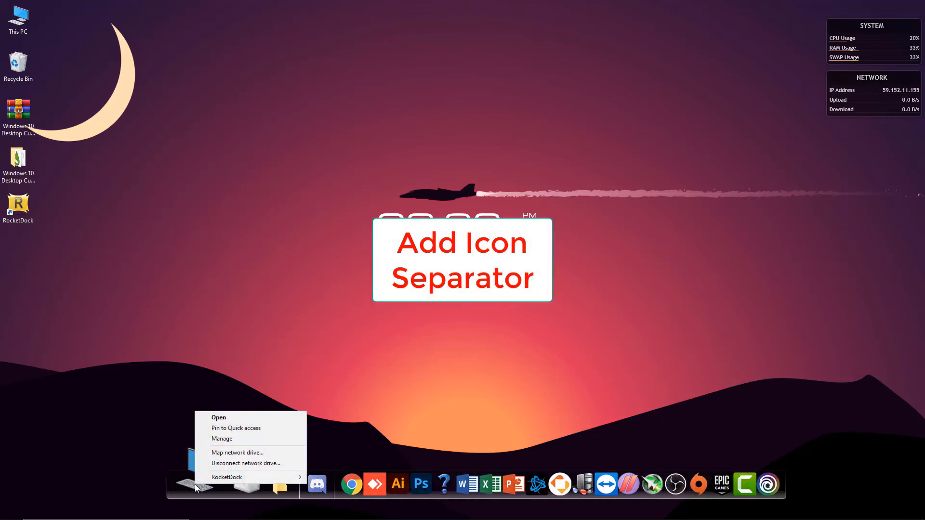
pyautogui.click(225, 400)
pyautogui.rightClick(255, 482)
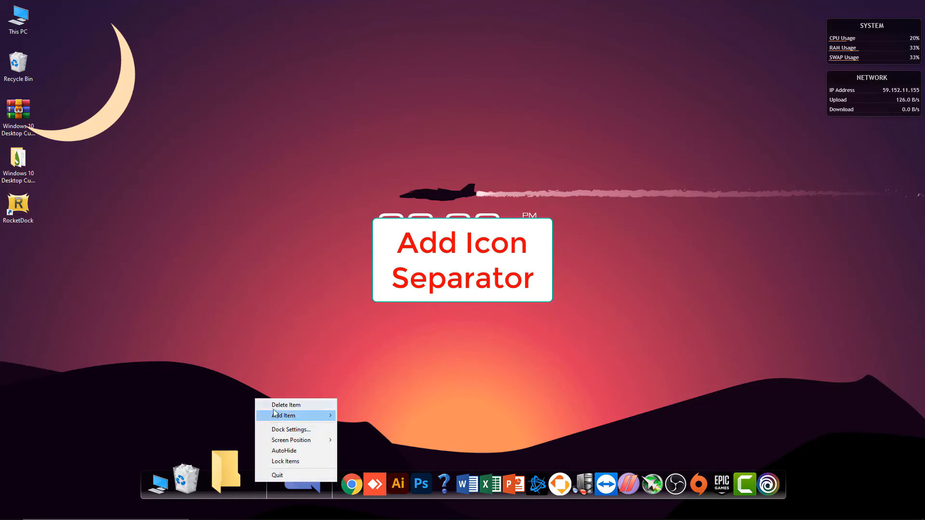
pyautogui.moveTo(289, 415)
pyautogui.click(360, 451)
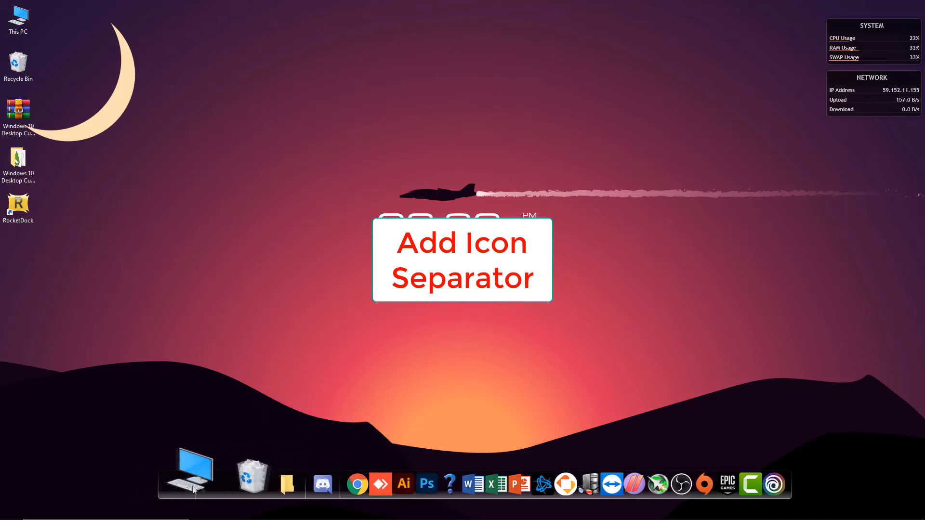
pyautogui.rightClick(288, 474)
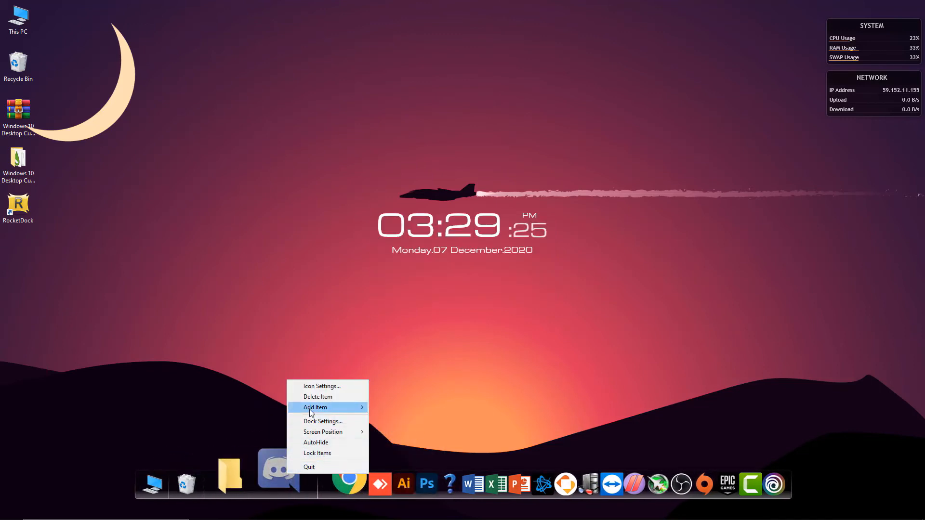
pyautogui.moveTo(312, 410)
pyautogui.click(386, 443)
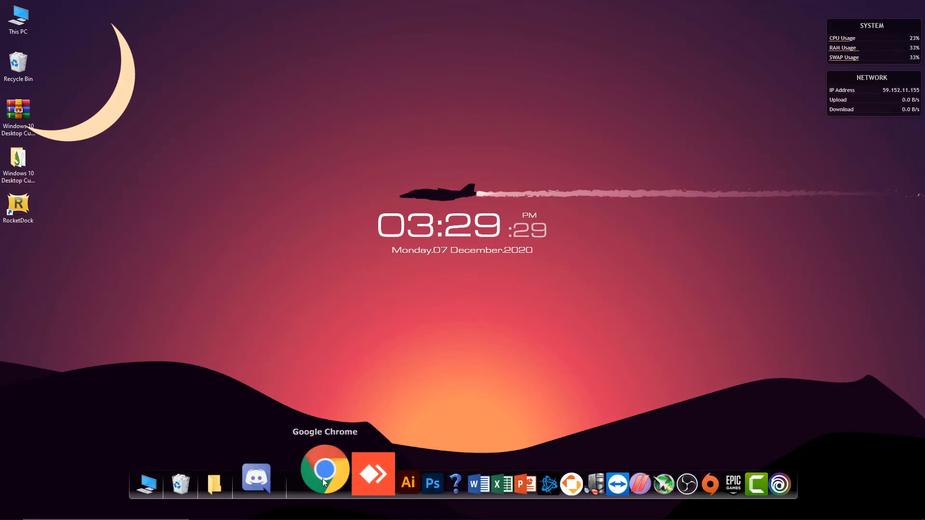
# Add separators in the dock around Google Chrome and AnyDesk, up to the Illustrator icon
pyautogui.rightClick(323, 477)
pyautogui.moveTo(366, 411)
pyautogui.click(434, 444)
pyautogui.rightClick(355, 475)
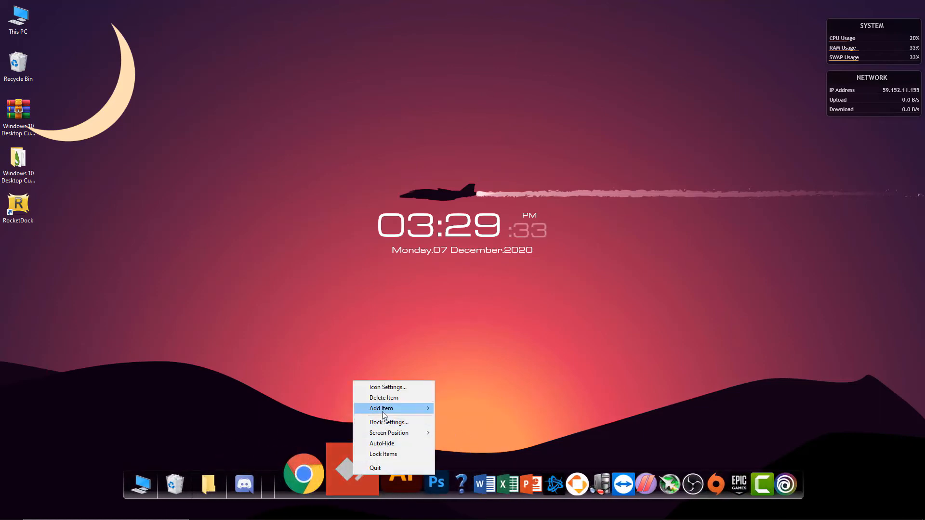
pyautogui.click(450, 447)
pyautogui.rightClick(364, 480)
pyautogui.click(454, 449)
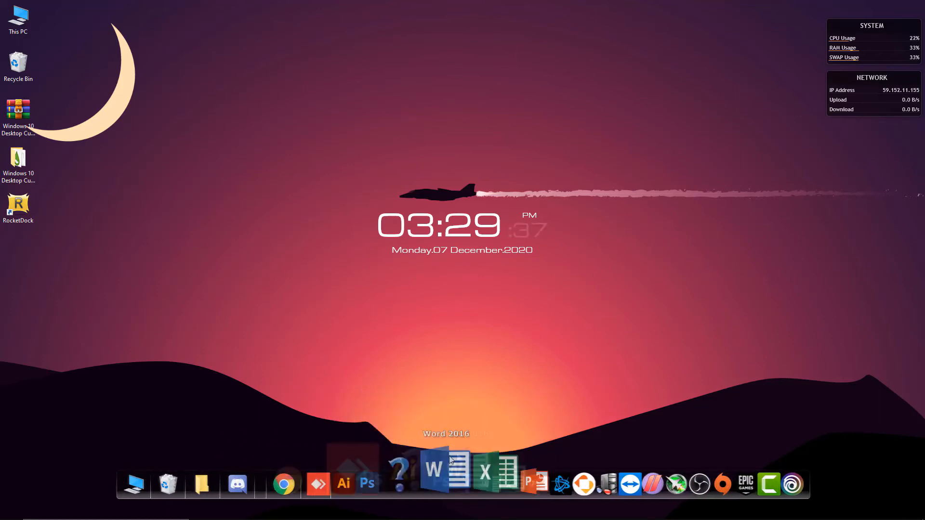
pyautogui.rightClick(390, 476)
pyautogui.click(491, 445)
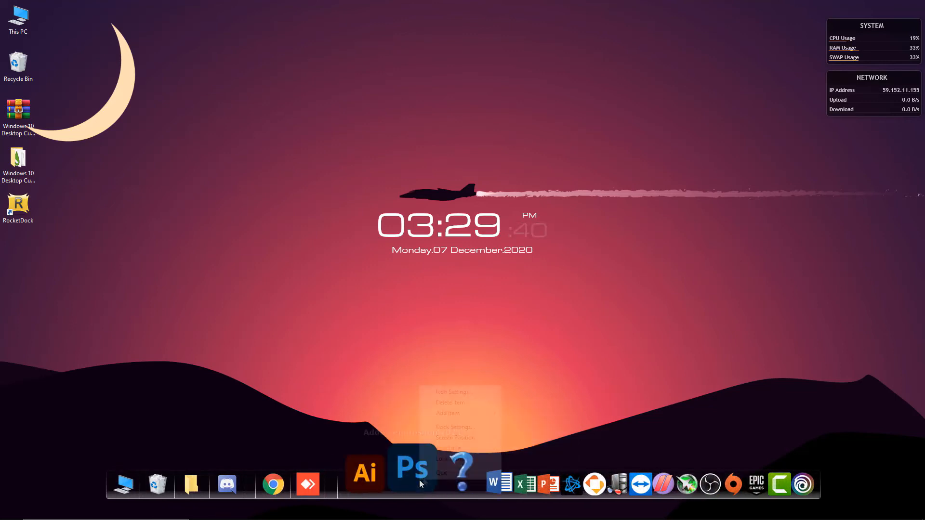
# Add separators in the dock between Photoshop, the question-mark icon, Word 2016 and Excel 2016
pyautogui.rightClick(420, 479)
pyautogui.moveTo(456, 415)
pyautogui.click(513, 444)
pyautogui.rightClick(443, 478)
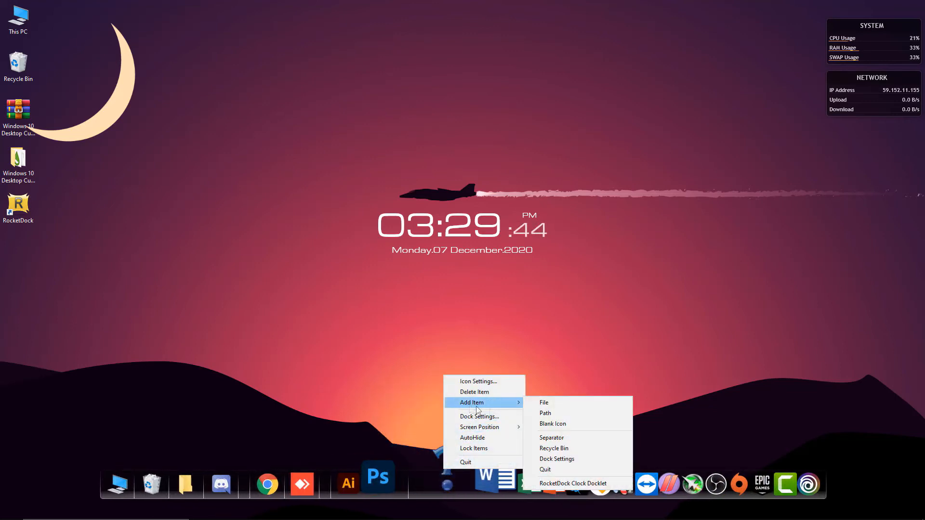
pyautogui.click(544, 441)
pyautogui.rightClick(476, 478)
pyautogui.moveTo(506, 413)
pyautogui.click(585, 448)
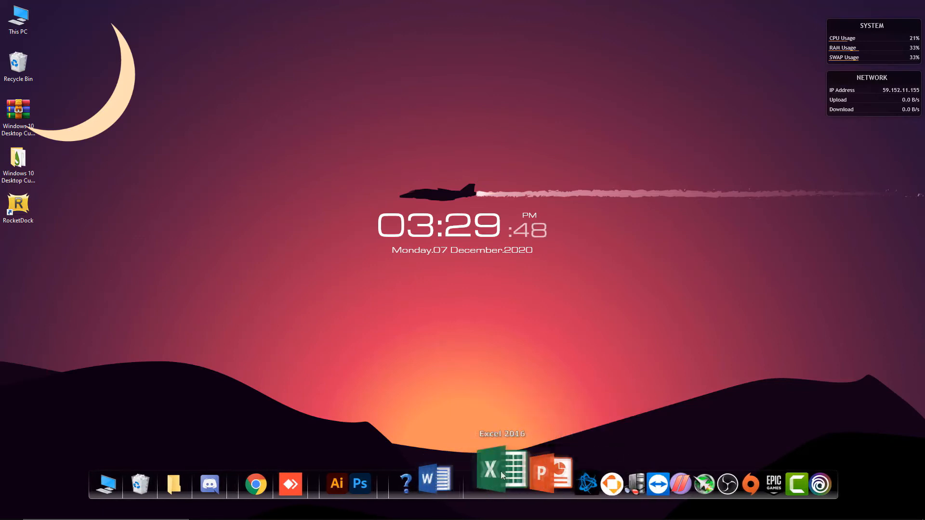
# Add separators in the dock between Excel 2016, PowerPoint 2016, Battle.net and Buildbox
pyautogui.rightClick(501, 478)
pyautogui.click(600, 441)
pyautogui.rightClick(516, 478)
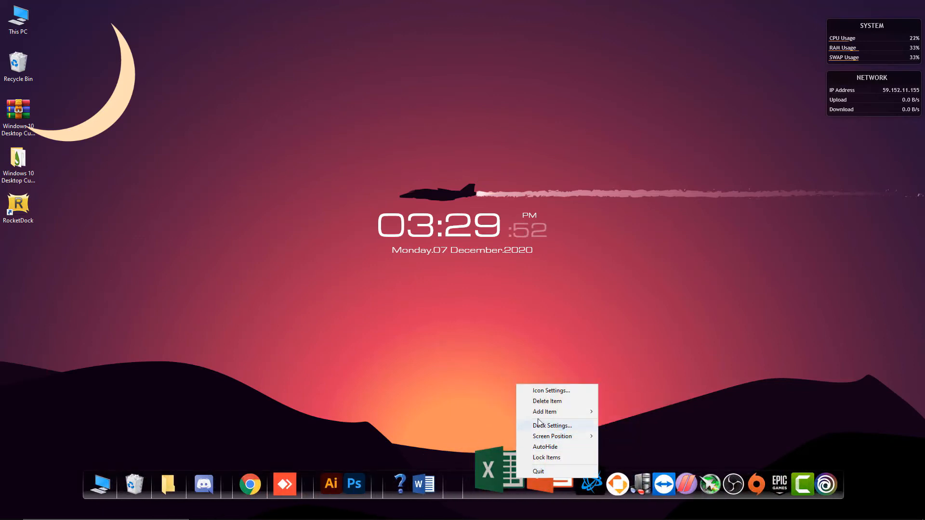
pyautogui.click(612, 441)
pyautogui.rightClick(571, 478)
pyautogui.moveTo(622, 415)
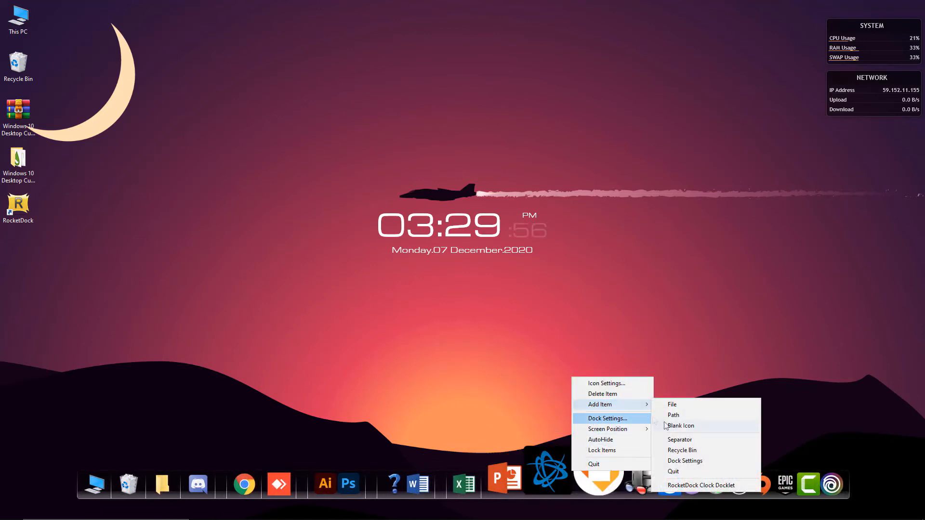
pyautogui.click(679, 442)
pyautogui.rightClick(598, 480)
pyautogui.click(684, 442)
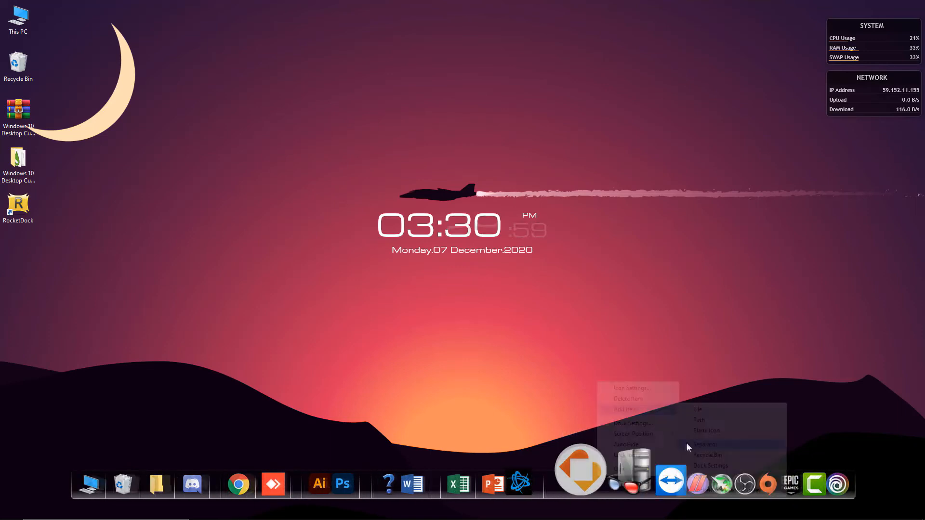
# Add separators in the dock around Speccy, TeamViewer, TypingMaster Pro and MSI Afterburner
pyautogui.rightClick(621, 478)
pyautogui.click(726, 446)
pyautogui.rightClick(642, 474)
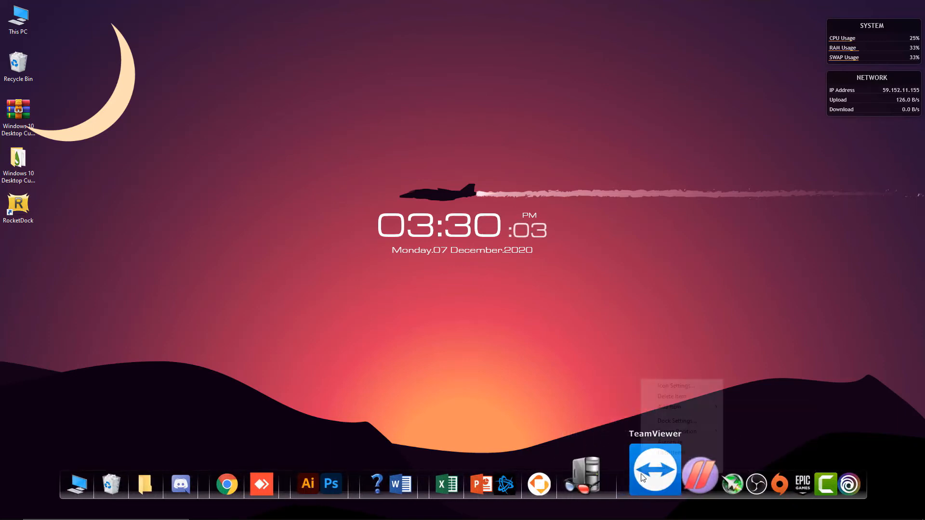
pyautogui.click(732, 446)
pyautogui.rightClick(679, 478)
pyautogui.moveTo(697, 415)
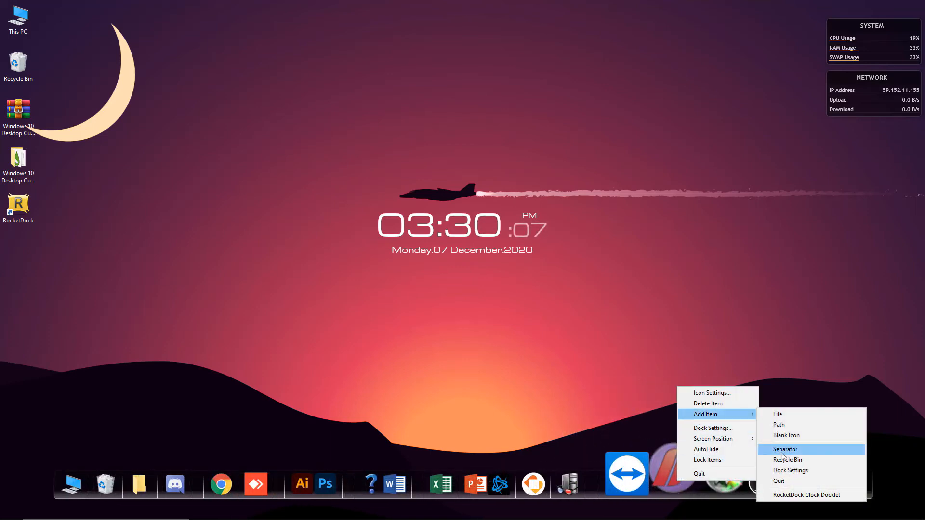
pyautogui.click(780, 446)
# Add the remaining separators for the OBS Studio, Origin, Epic Games Launcher and Camtasia icons in the dock
pyautogui.rightClick(729, 477)
pyautogui.moveTo(750, 412)
pyautogui.click(836, 445)
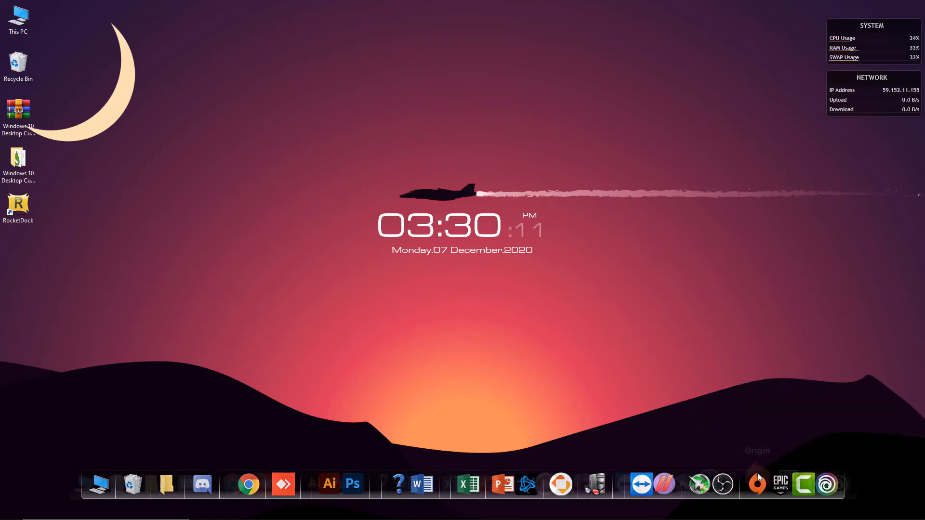
pyautogui.rightClick(757, 477)
pyautogui.moveTo(785, 409)
pyautogui.click(684, 443)
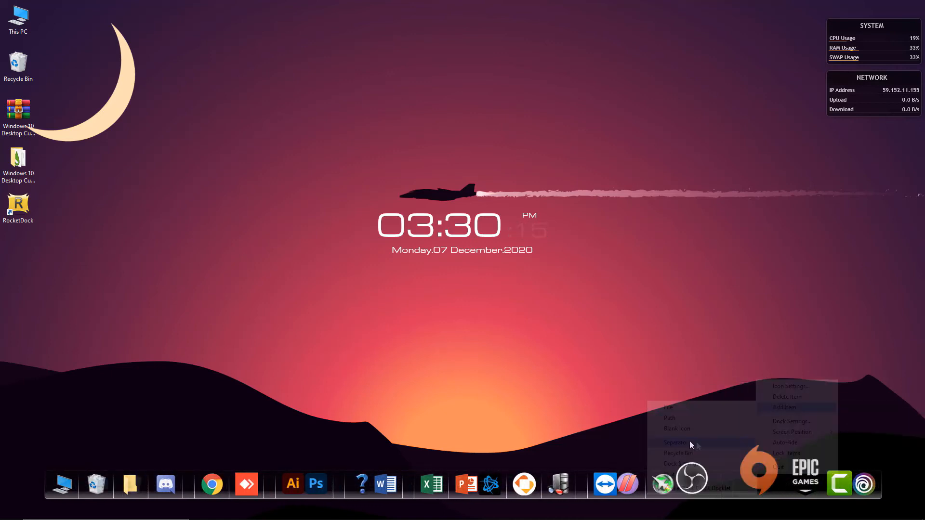
pyautogui.rightClick(764, 477)
pyautogui.click(696, 452)
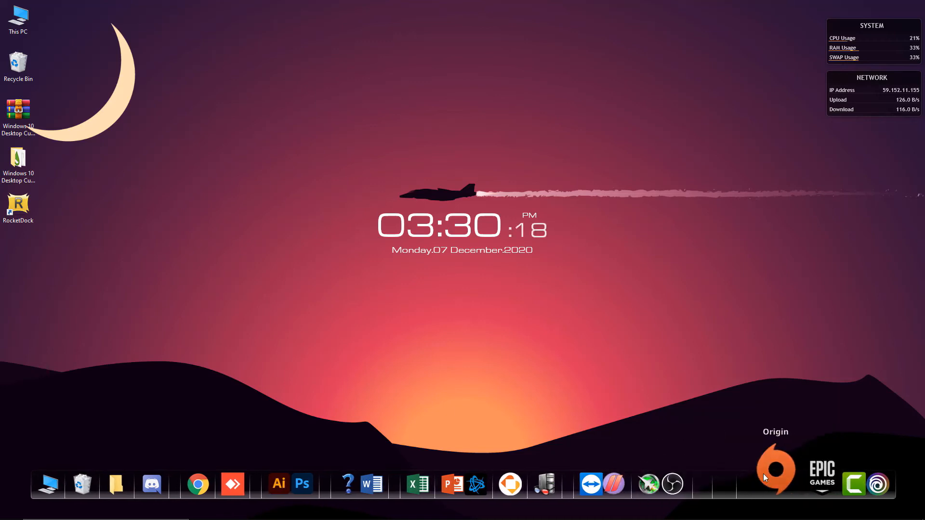
pyautogui.rightClick(771, 476)
pyautogui.click(689, 443)
pyautogui.rightClick(808, 487)
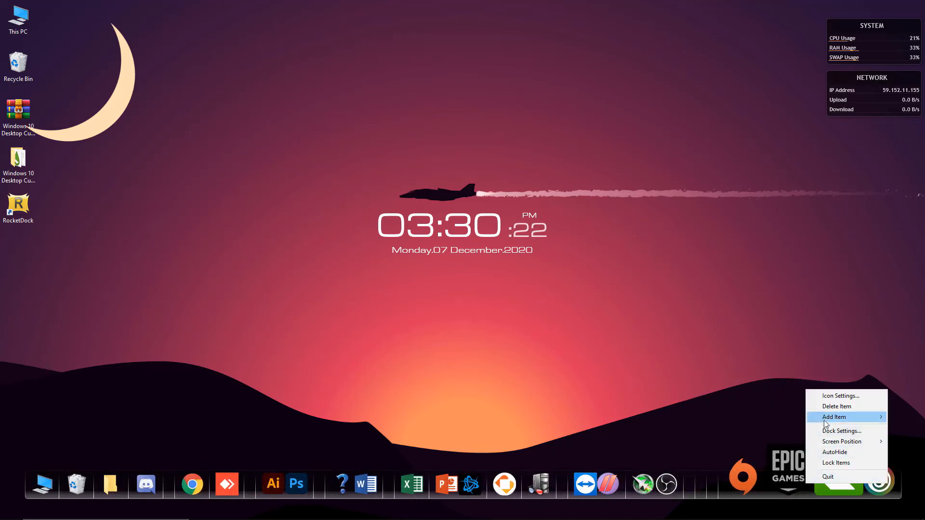
pyautogui.click(713, 450)
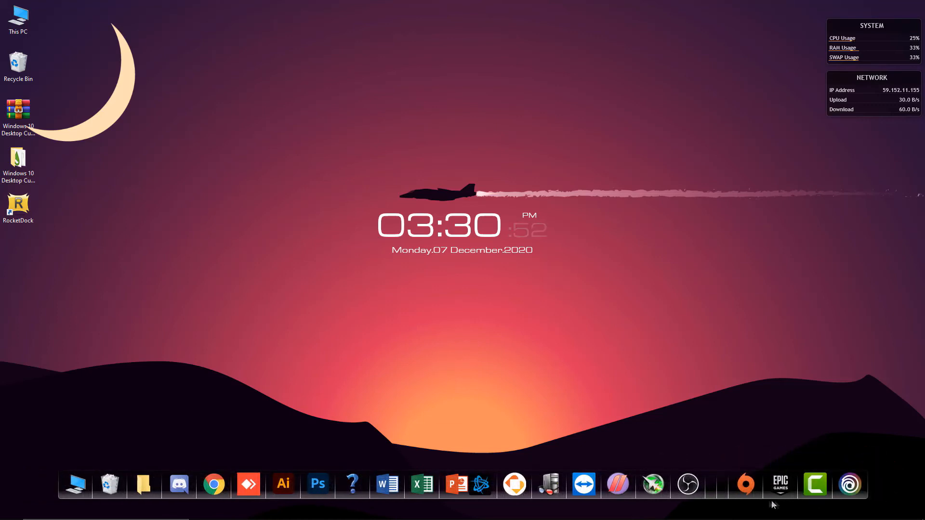
# Delete the surplus separators between OBS Studio and Origin from the dock
pyautogui.rightClick(729, 493)
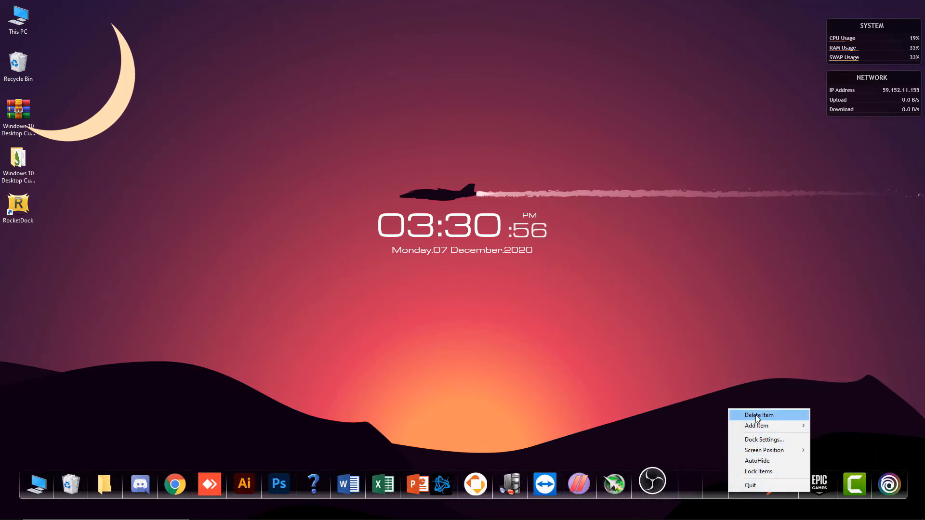
pyautogui.click(758, 418)
pyautogui.rightClick(723, 481)
pyautogui.click(754, 406)
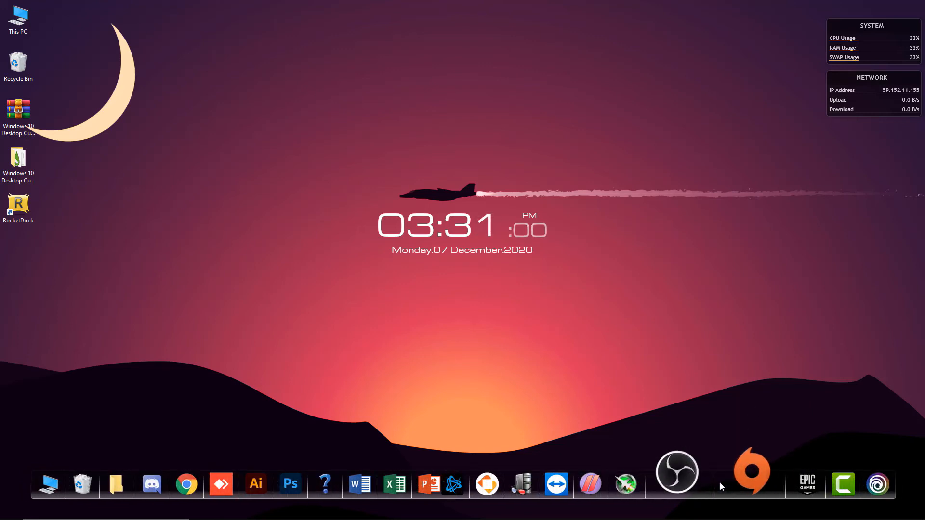
pyautogui.rightClick(721, 486)
pyautogui.click(723, 415)
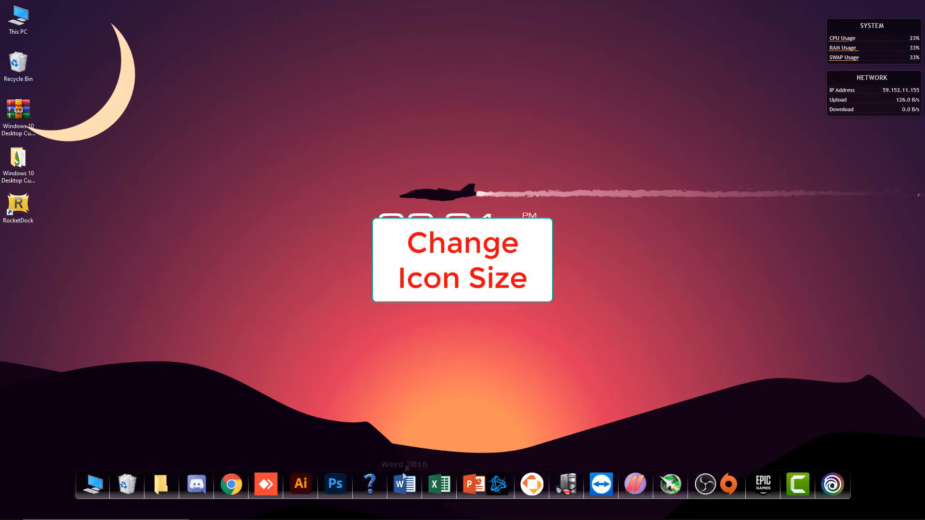
# Open the dock settings and reduce the icon size to 43px
pyautogui.rightClick(499, 484)
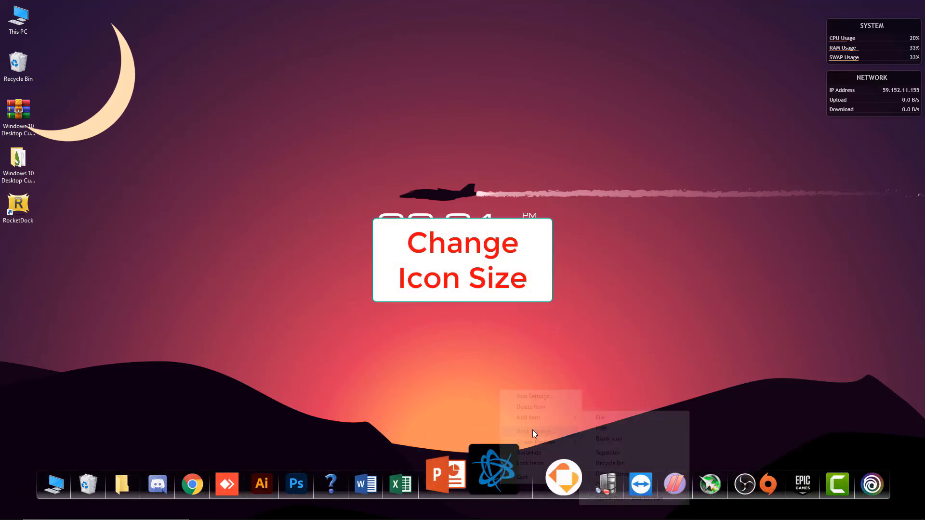
pyautogui.click(534, 431)
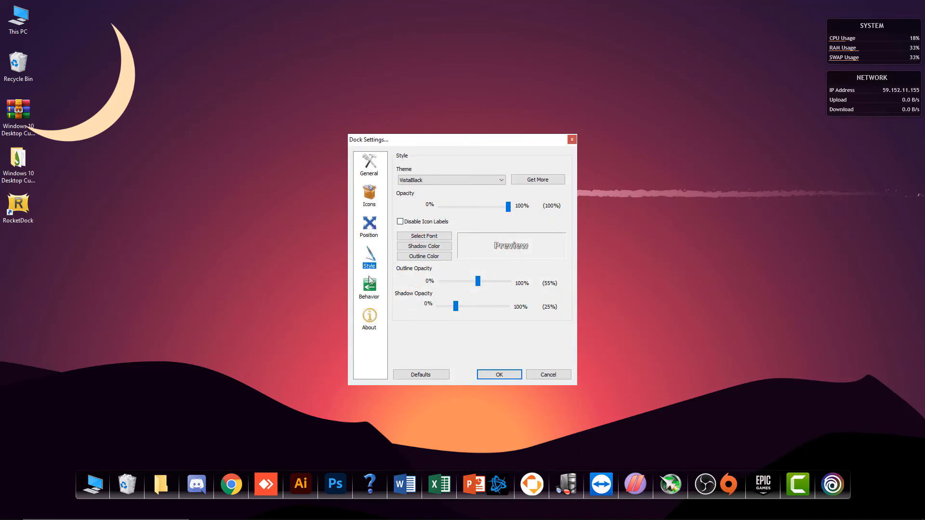
pyautogui.click(367, 231)
pyautogui.click(370, 290)
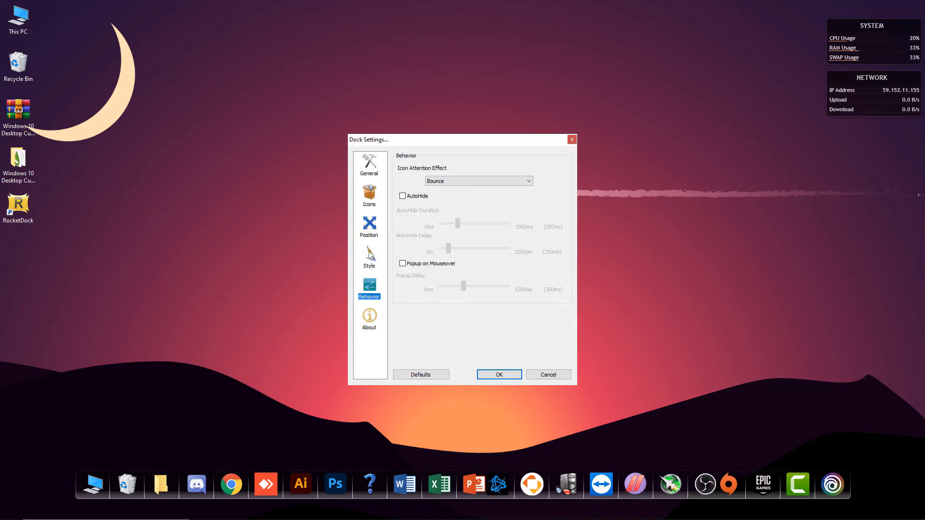
pyautogui.click(371, 206)
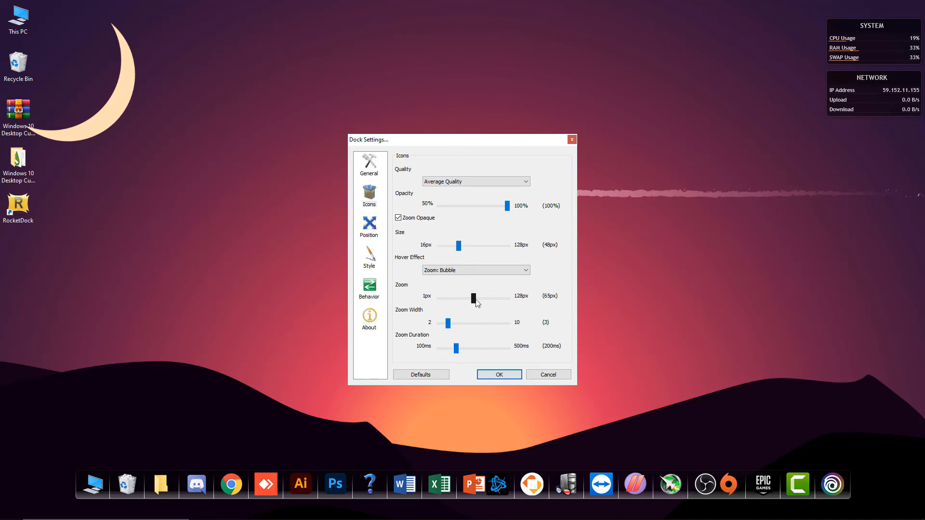
pyautogui.moveTo(458, 248); pyautogui.dragTo(455, 247)
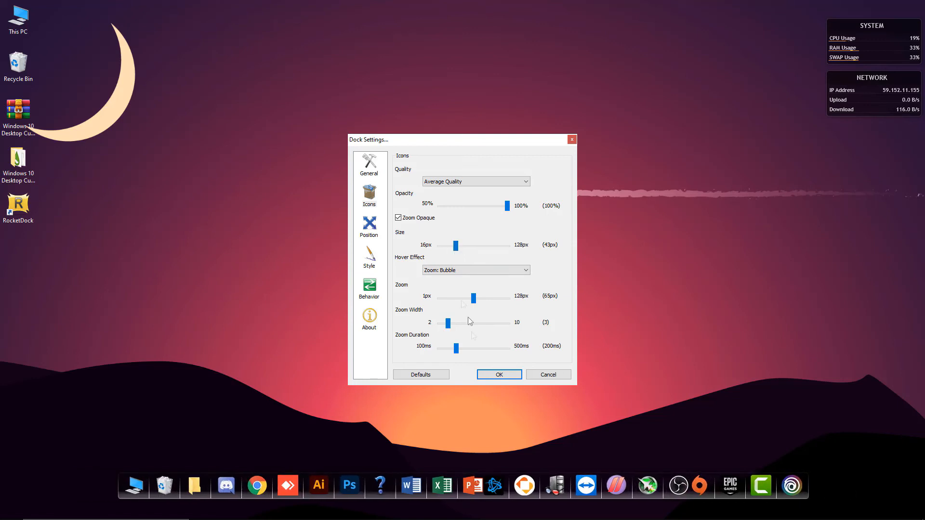
# Apply the dock settings and hide the desktop icons
pyautogui.click(501, 374)
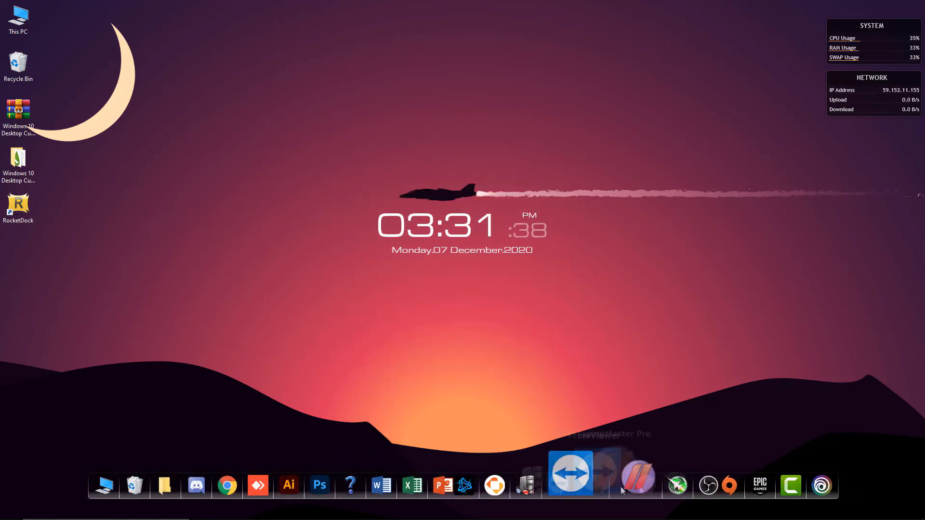
pyautogui.rightClick(129, 114)
pyautogui.moveTo(163, 133)
pyautogui.click(271, 191)
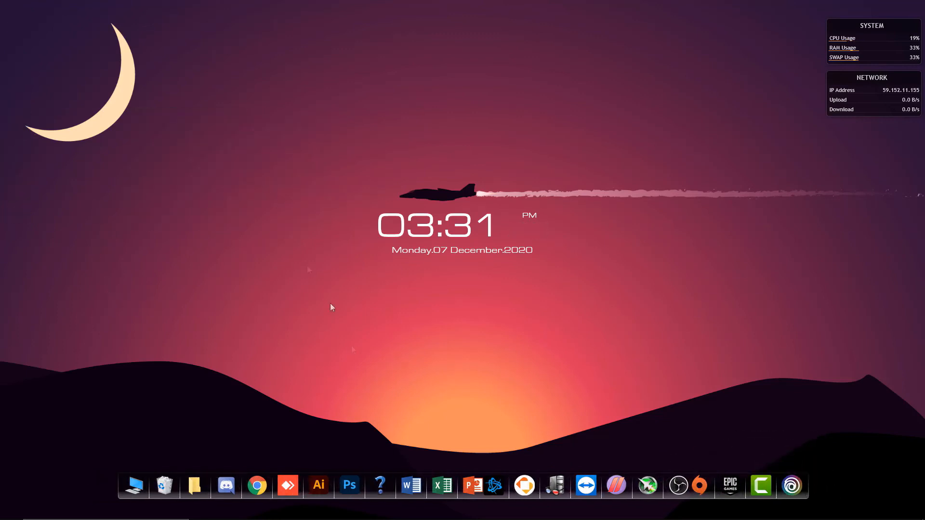
# Set the taskbar location on screen to Left in the Windows taskbar settings and close the settings
pyautogui.rightClick(353, 512)
pyautogui.click(398, 513)
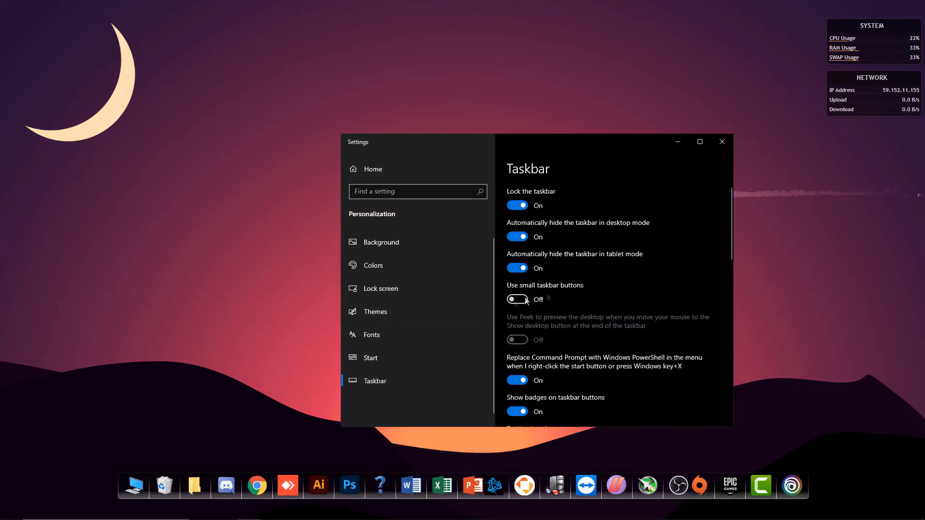
pyautogui.scroll(-4, 729, 236)
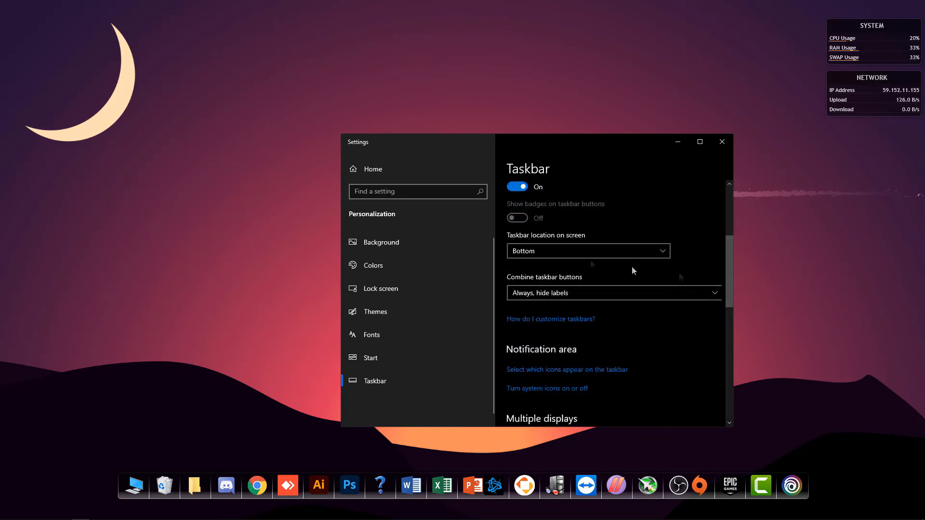
pyautogui.click(533, 255)
pyautogui.click(525, 204)
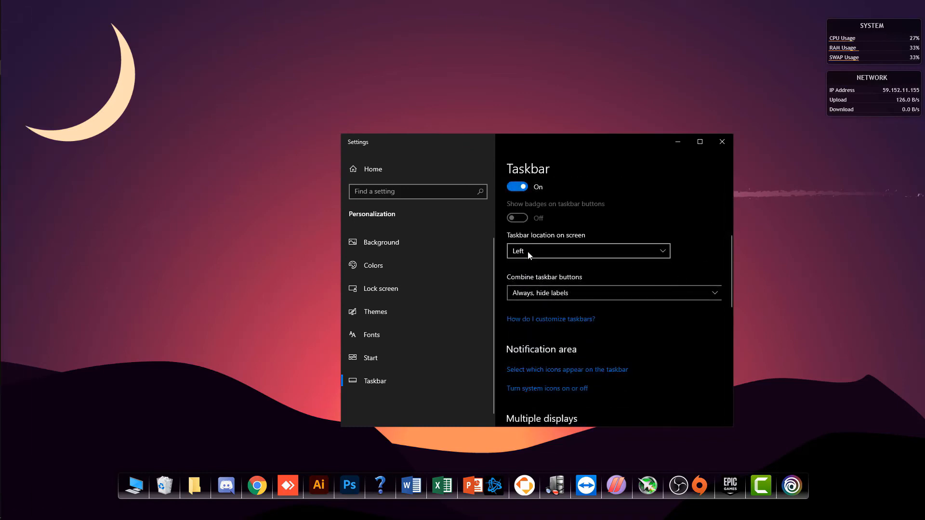
pyautogui.click(715, 144)
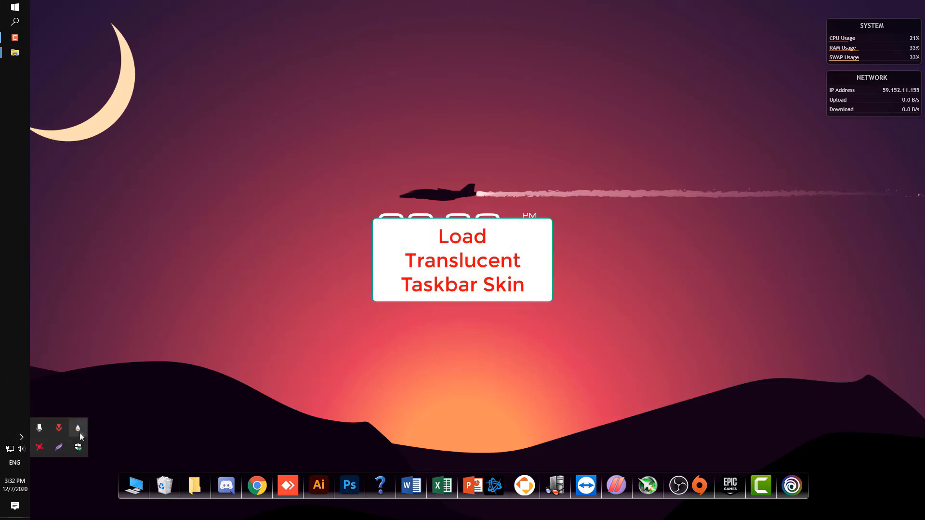
# Load the Sample.ini skin of TranslucentTaskbar in Rainmeter and close the manager
pyautogui.click(79, 430)
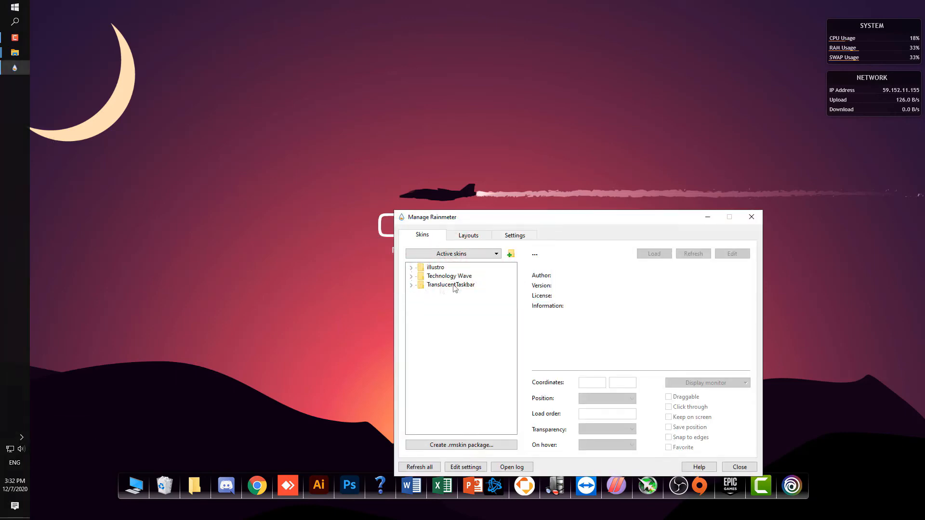
pyautogui.click(410, 285)
pyautogui.click(474, 299)
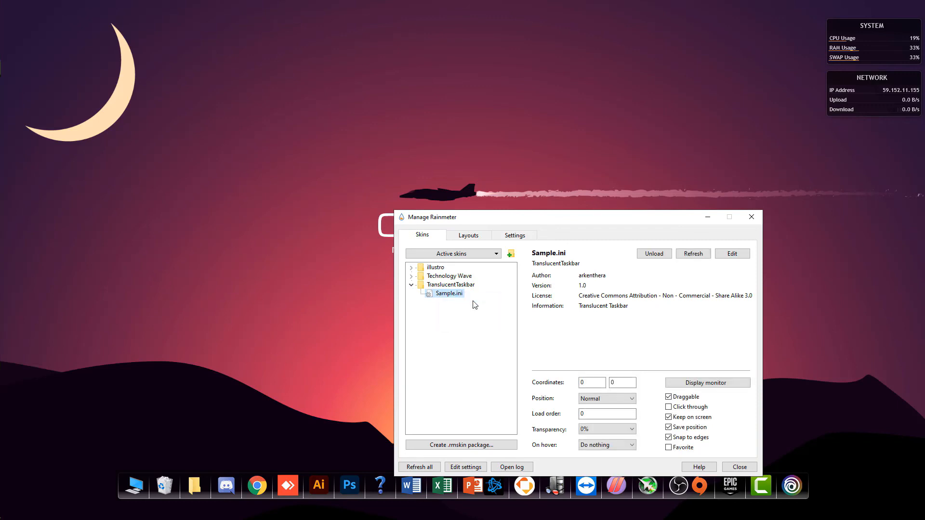
pyautogui.click(748, 217)
# Reveal the auto-hidden taskbar and check how the Start menu looks
pyautogui.moveTo(1, 203)
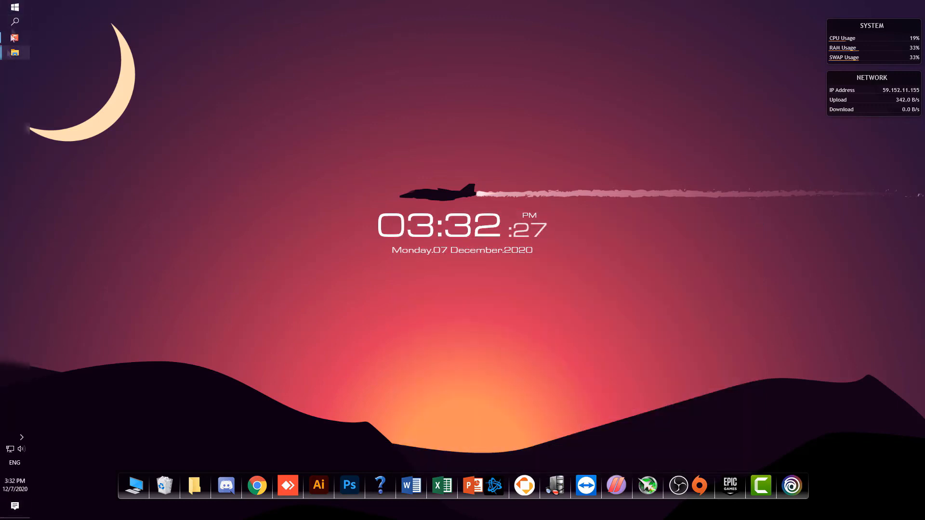
pyautogui.click(15, 7)
pyautogui.click(141, 355)
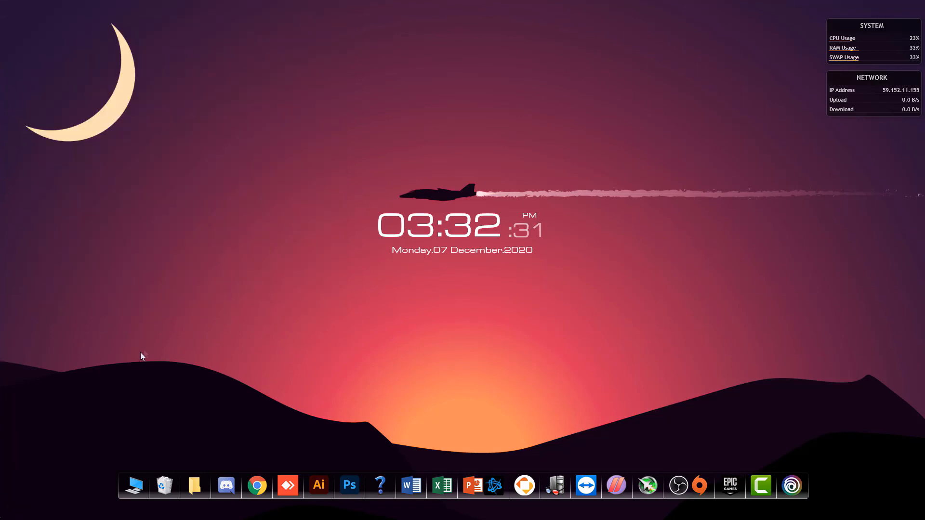
# Set the Windows accent color to the red among the recent colors in the personalization settings and close them
pyautogui.rightClick(199, 185)
pyautogui.click(230, 300)
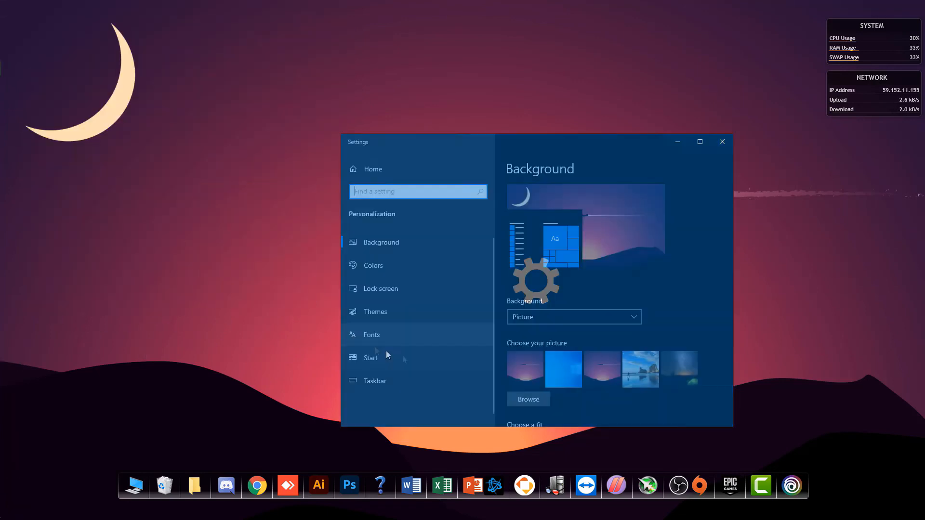
pyautogui.scroll(-5, 733, 224)
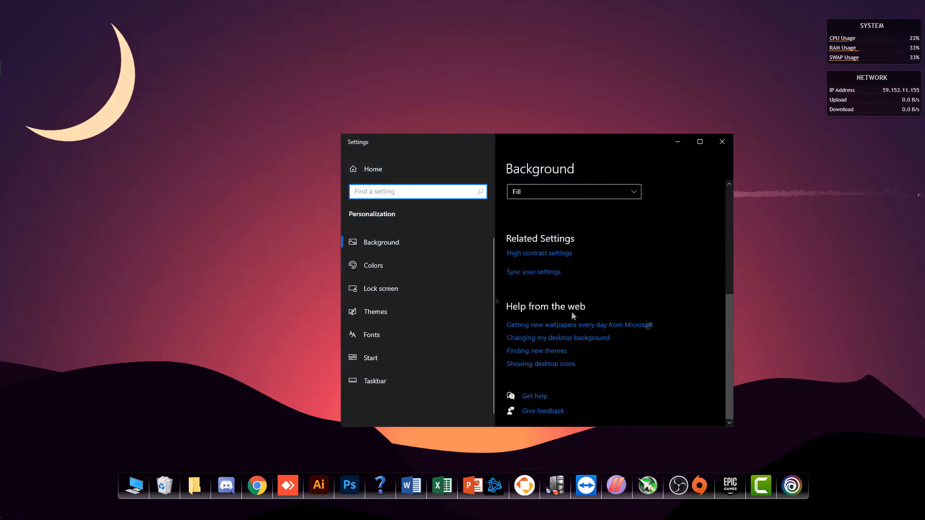
pyautogui.click(426, 270)
pyautogui.moveTo(731, 230); pyautogui.dragTo(722, 319)
pyautogui.click(517, 245)
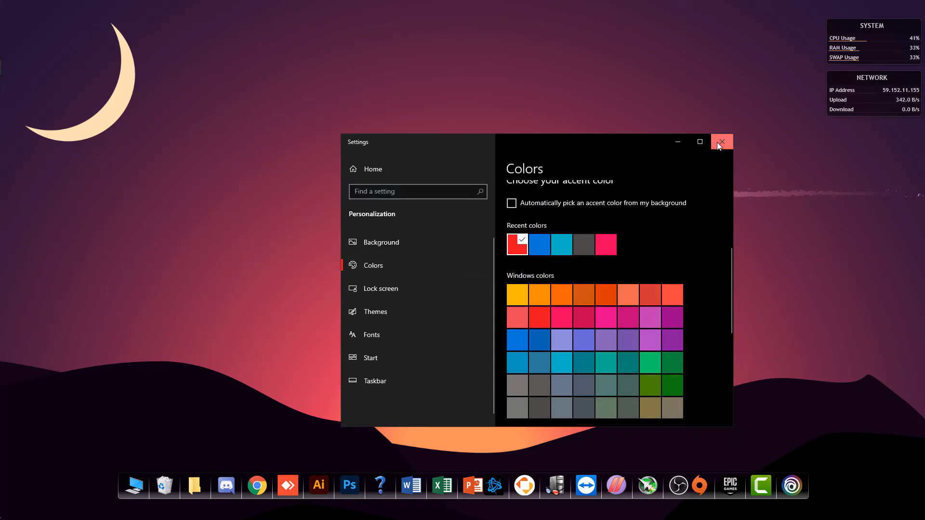
pyautogui.click(722, 141)
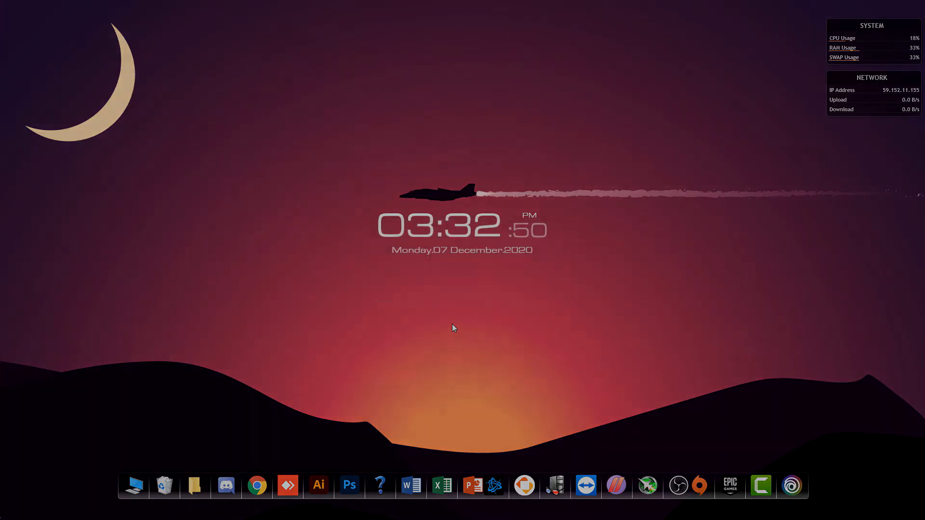